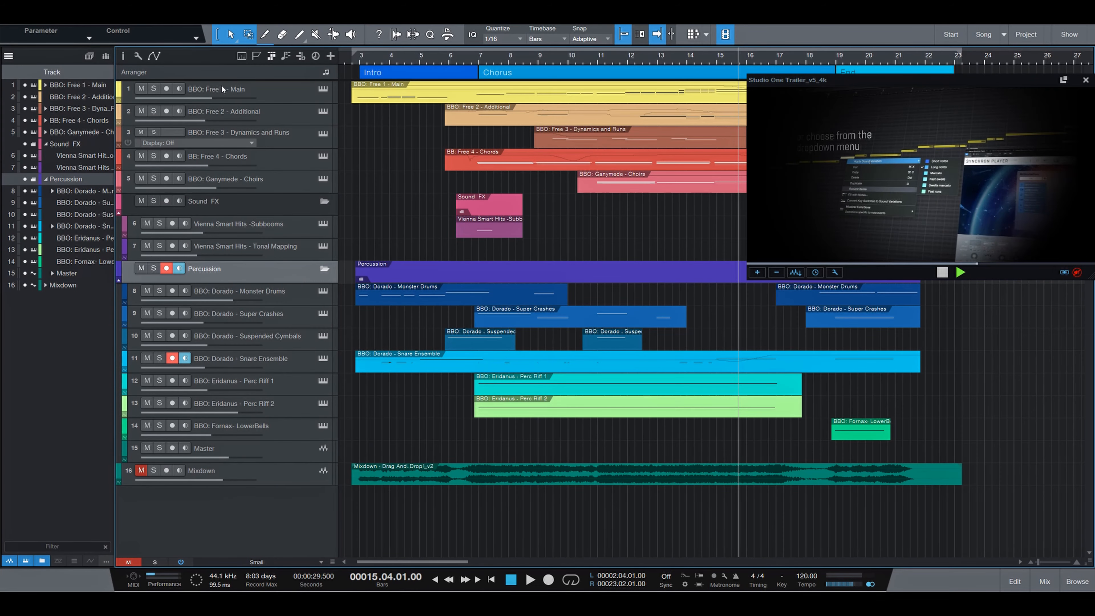
- Select the BBO: Free 1 - Main track and preview the synced video at bars 17, 19 and 21, returning the playhead to bar 6
left_click(228, 89)
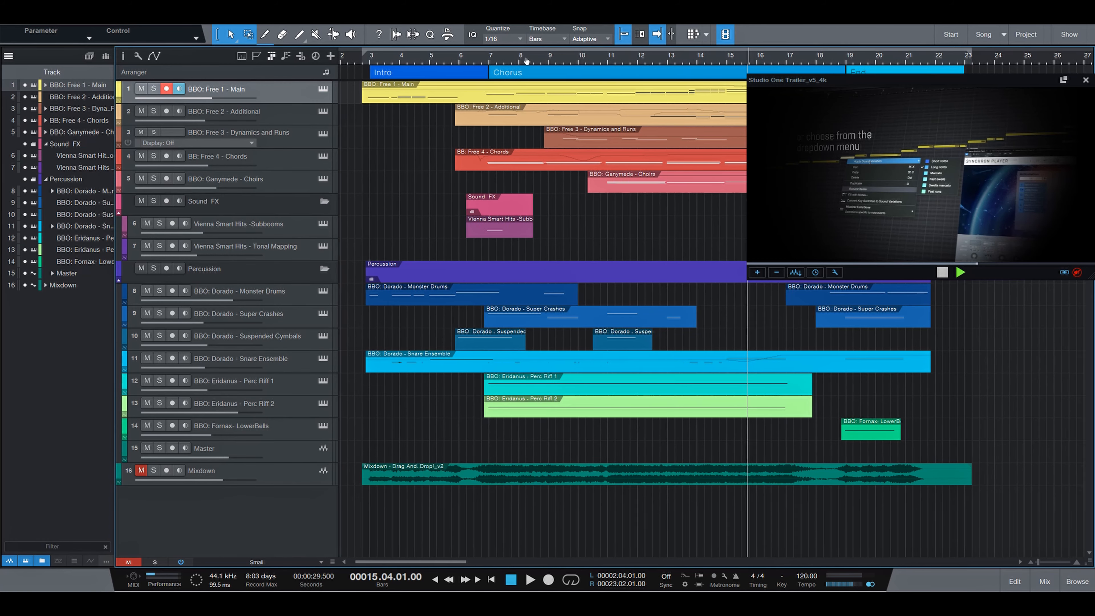
left_click(541, 60)
left_click(582, 62)
left_click_drag(582, 62, 802, 61)
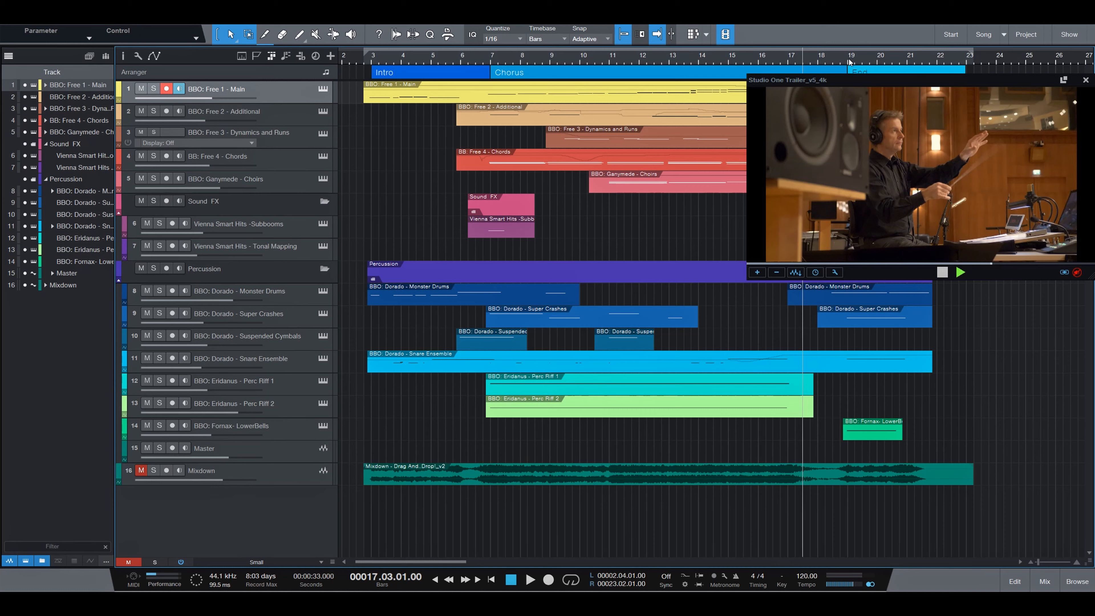
left_click(863, 59)
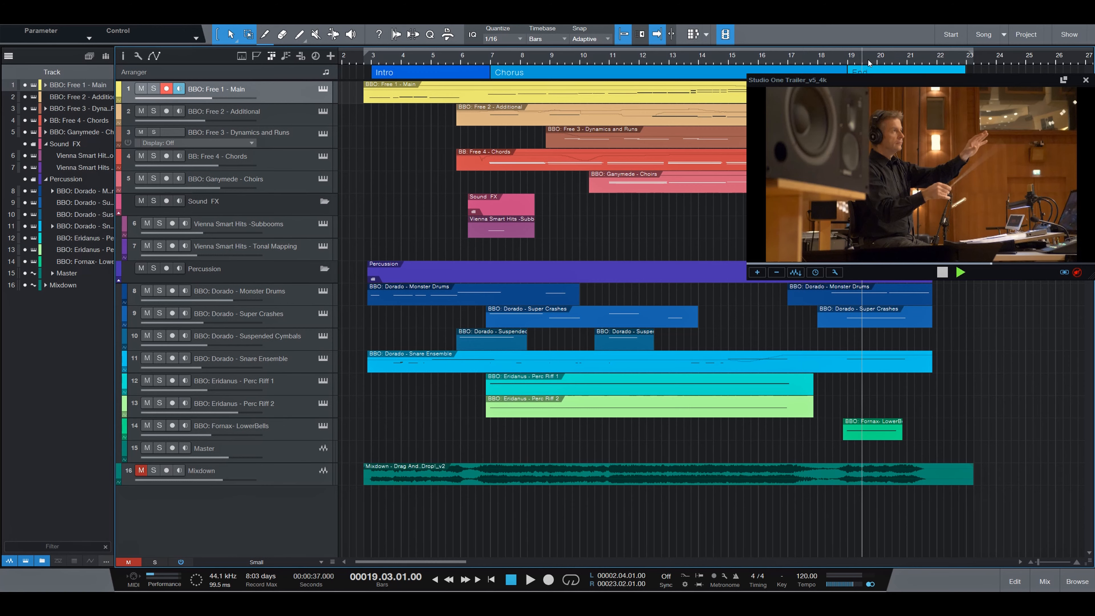
left_click(916, 63)
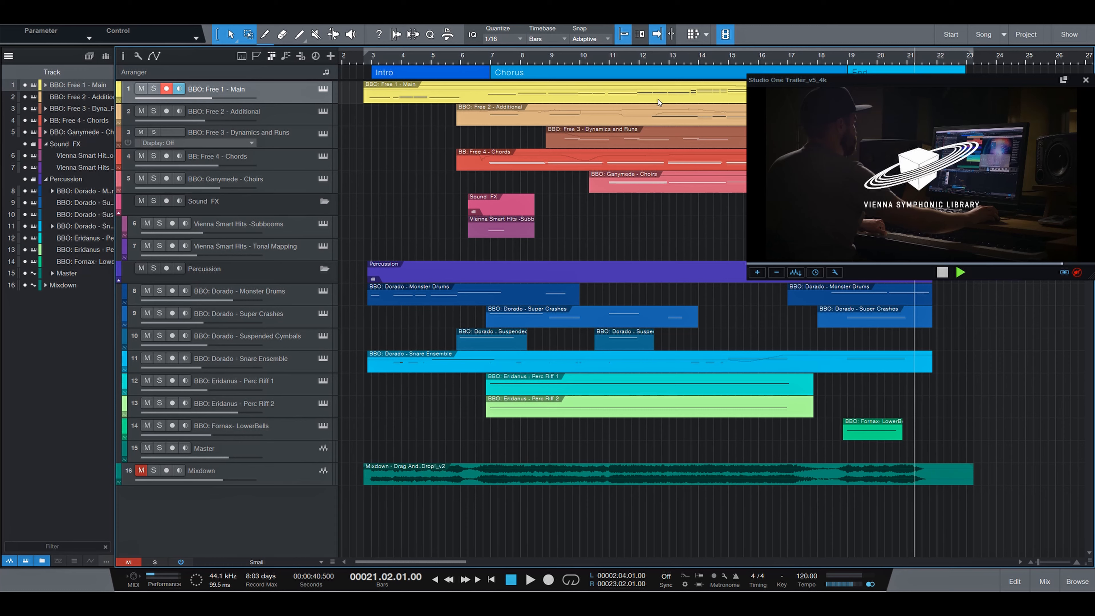
left_click(482, 58)
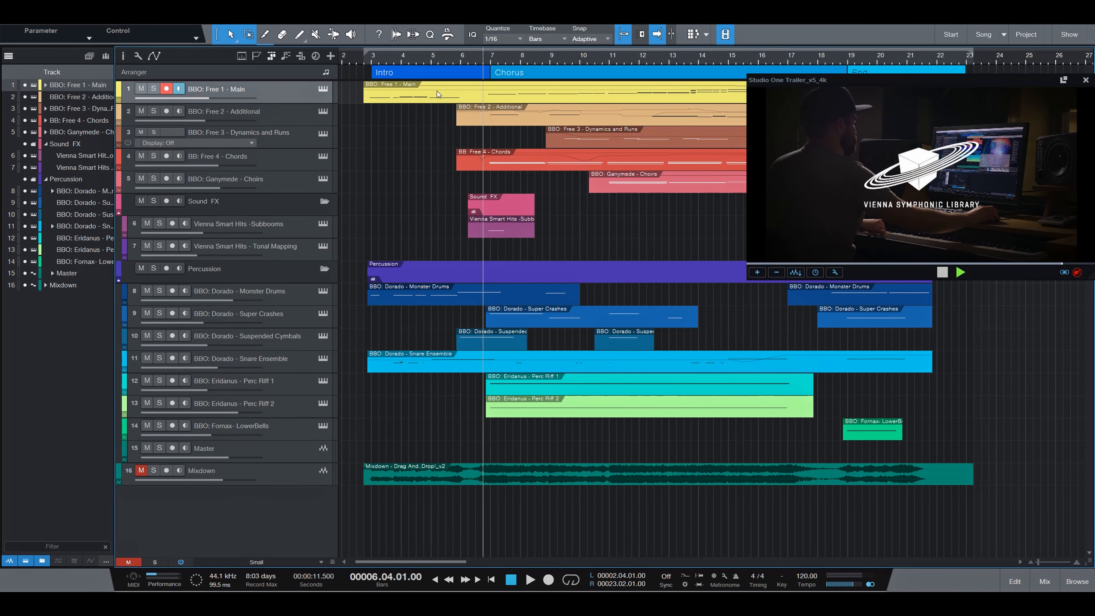
- Open the BBO: Free 1 - Main instrument's mixer and examine its 04 Processed mixer presets without changing the preset
left_click(323, 89)
left_click(609, 353)
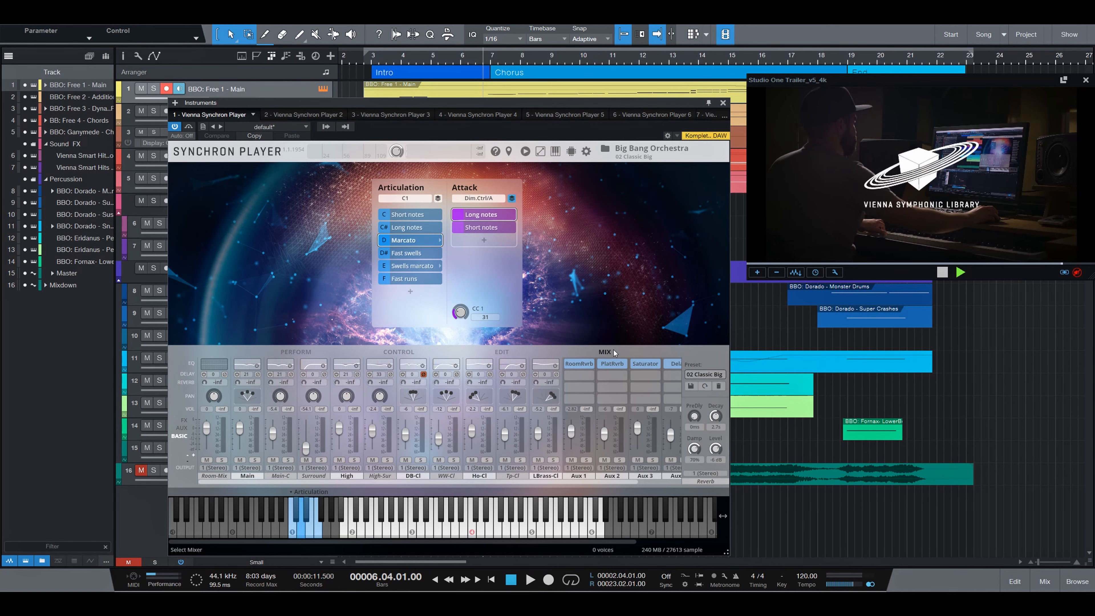
left_click(722, 375)
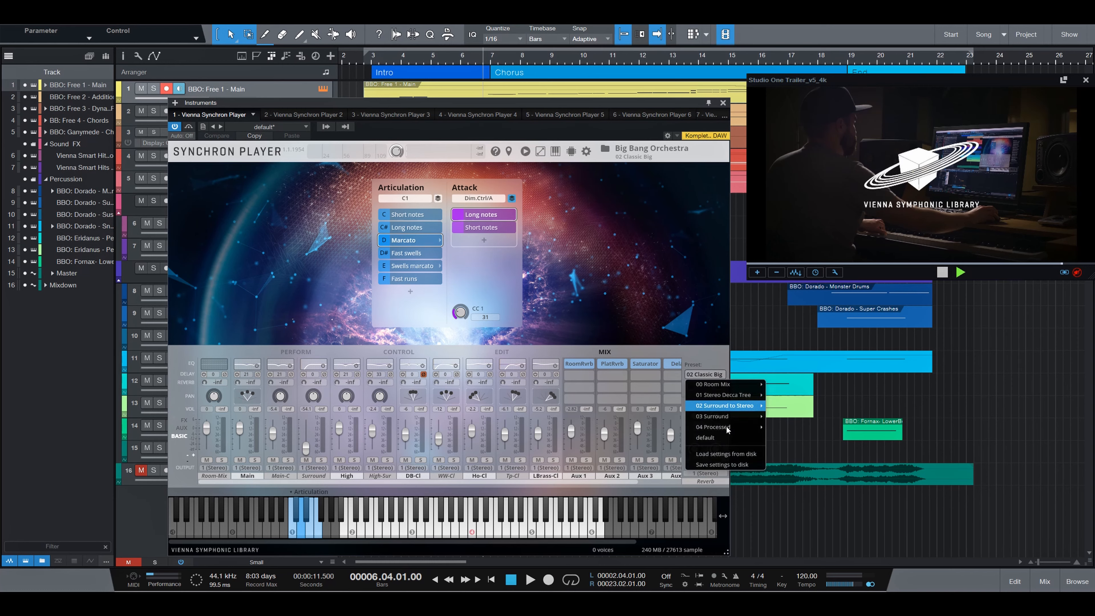
mouse_move(727, 430)
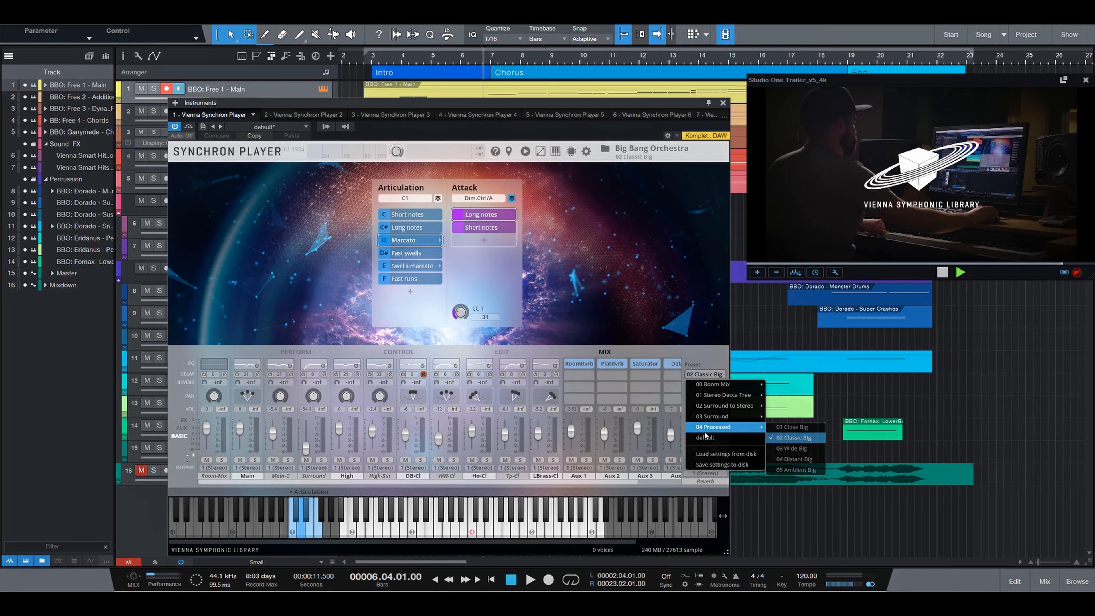
left_click(611, 306)
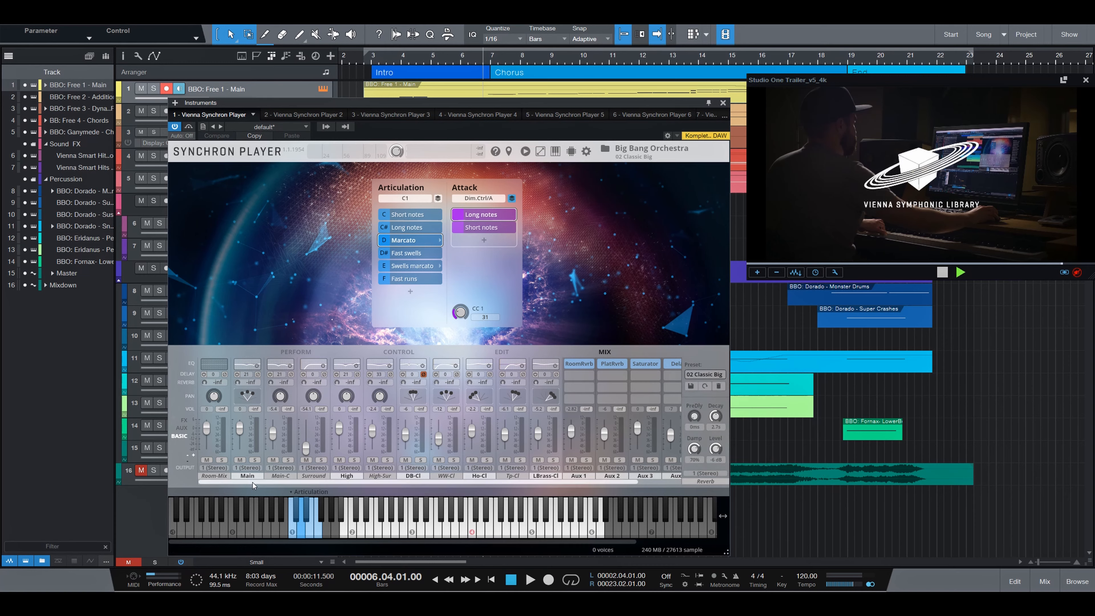
- Examine the remaining mixer channels and the Aux 3 Saturator settings of the BBO: Free 1 - Main instrument
left_click_drag(252, 483, 321, 483)
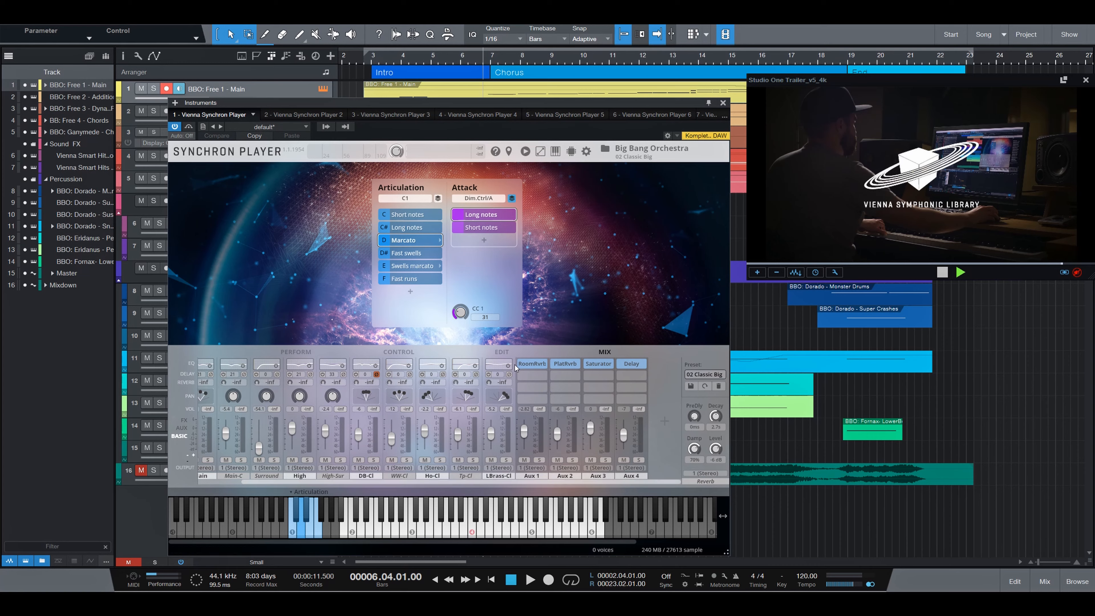
left_click(599, 366)
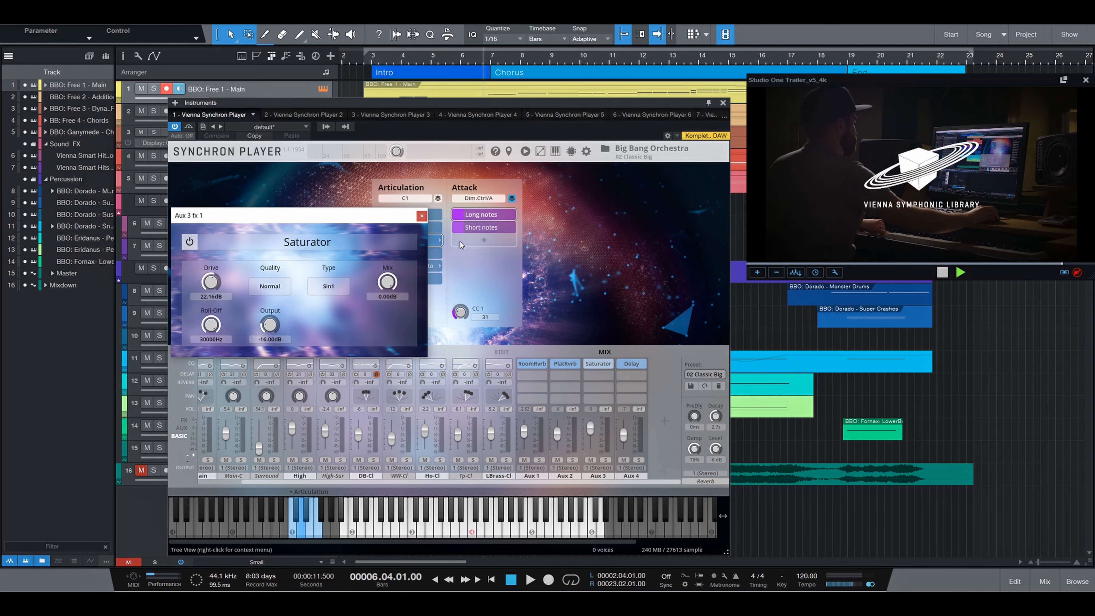
left_click(422, 217)
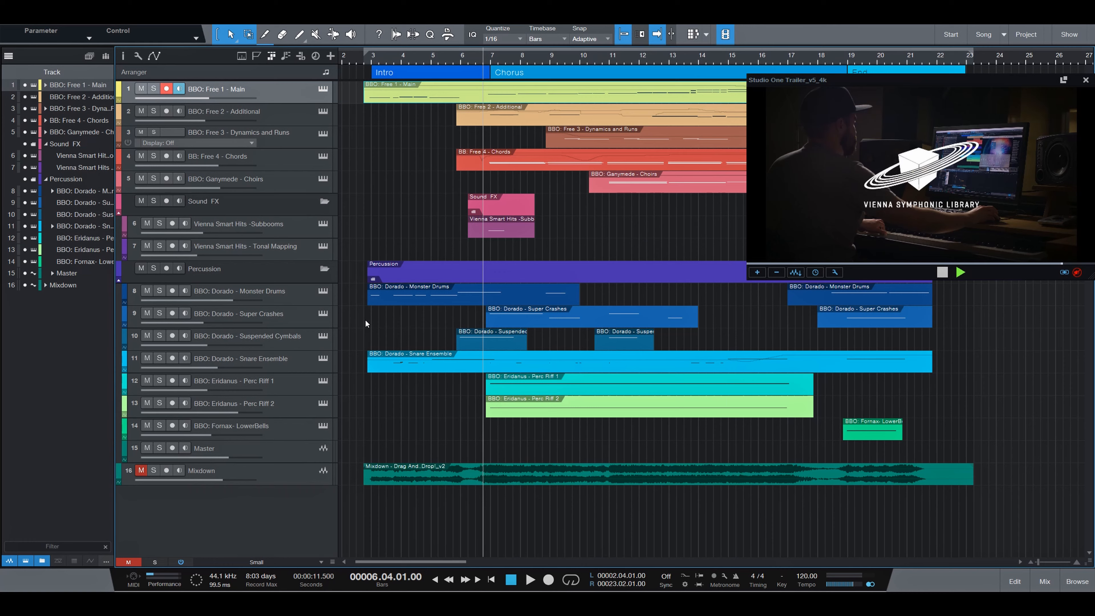
- Open the BBO: Dorado - Monster Drums instrument, hide its preset browser, and examine its 02 Surround to Stereo presets and mixer channels
left_click(325, 291)
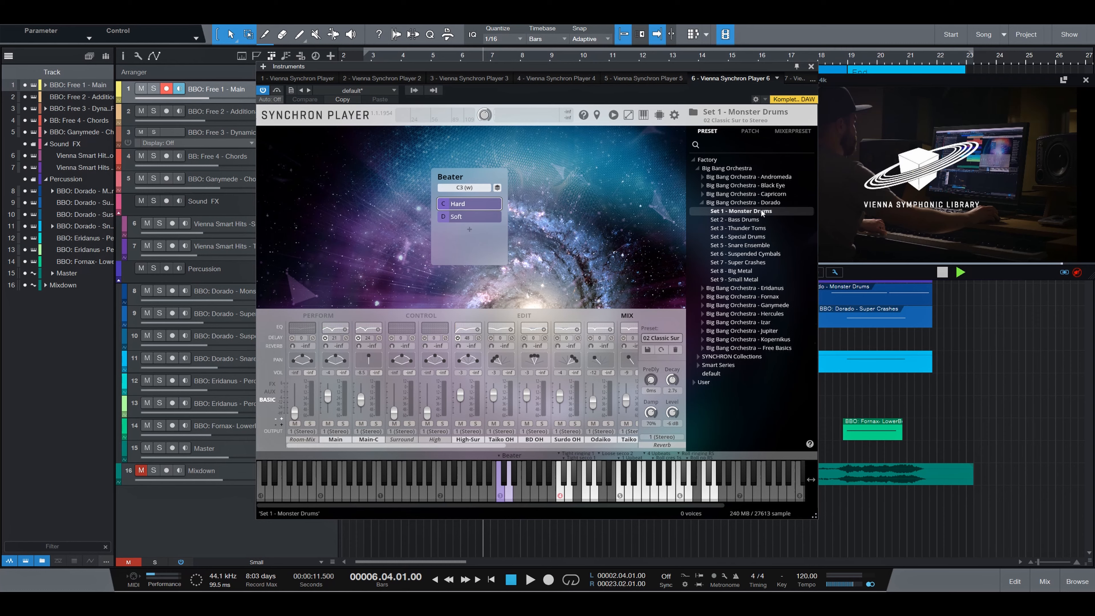
left_click(693, 113)
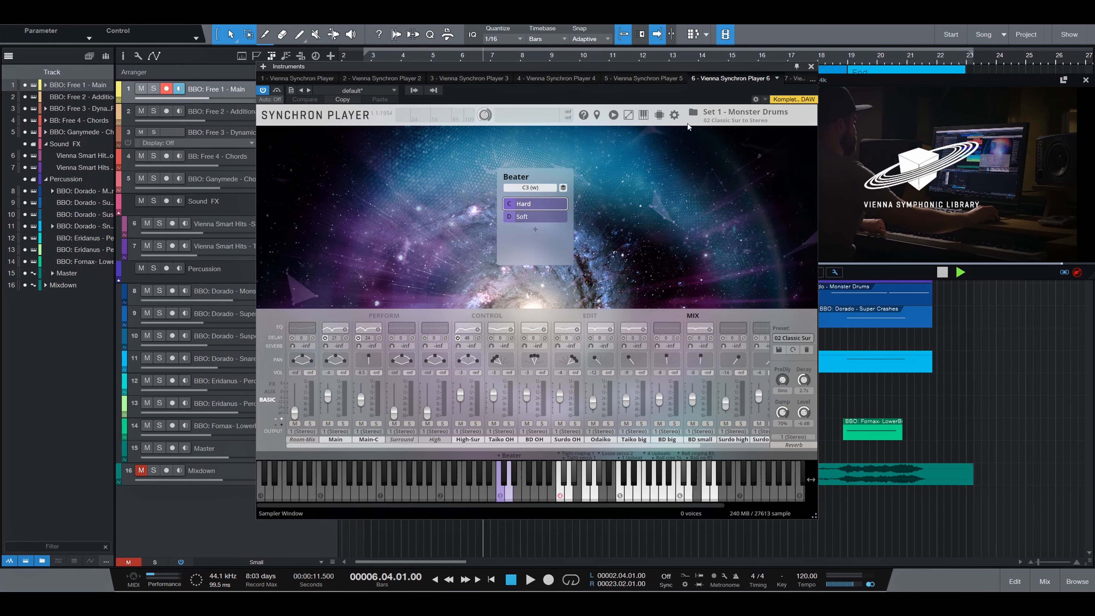
left_click(798, 337)
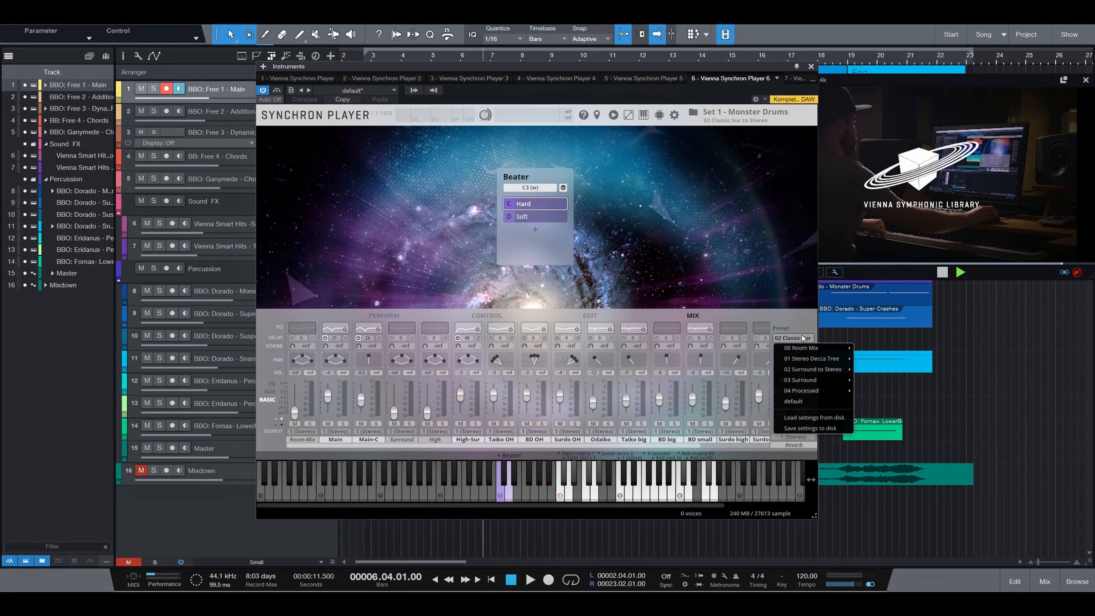
mouse_move(813, 368)
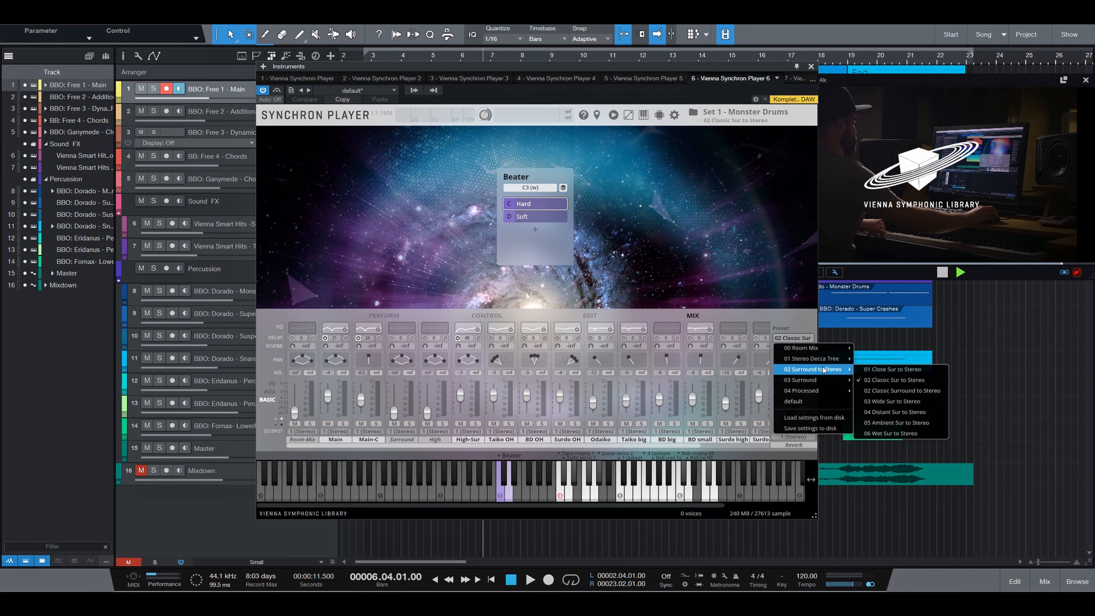
left_click(401, 444)
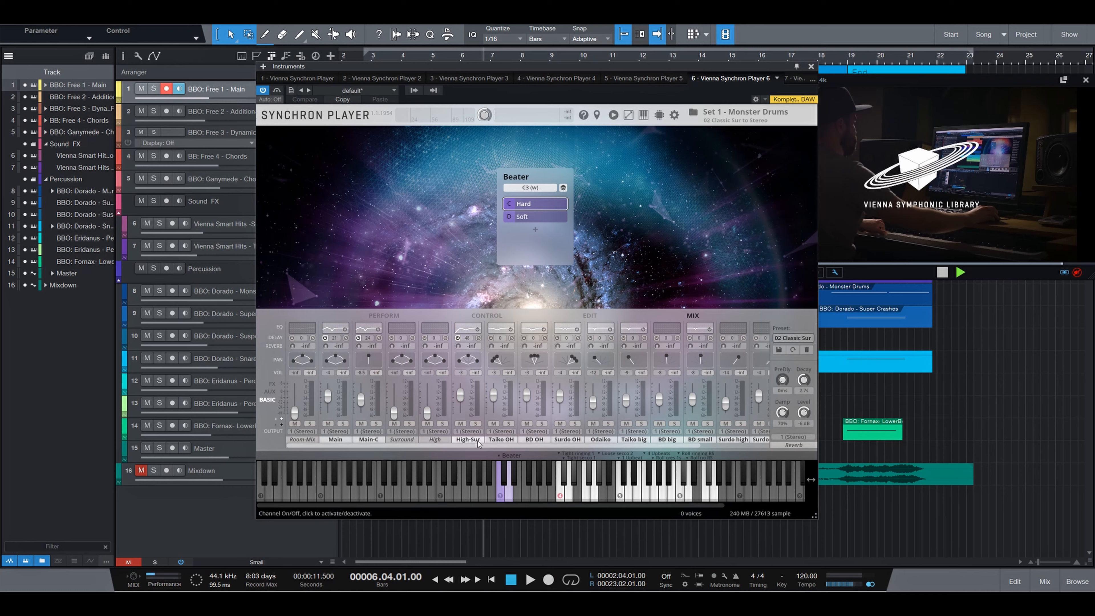
left_click_drag(654, 444, 681, 446)
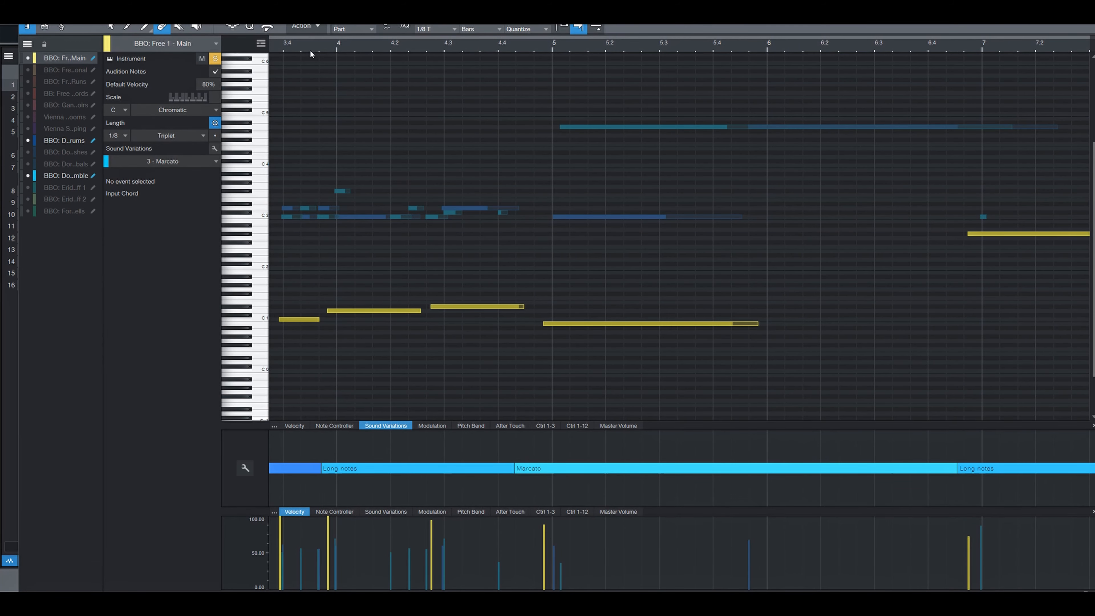
- Play the BBO: Free 1 - Main part with the Dorado drum parts in the note editor from just before bar 3
left_click_drag(309, 53, 562, 58)
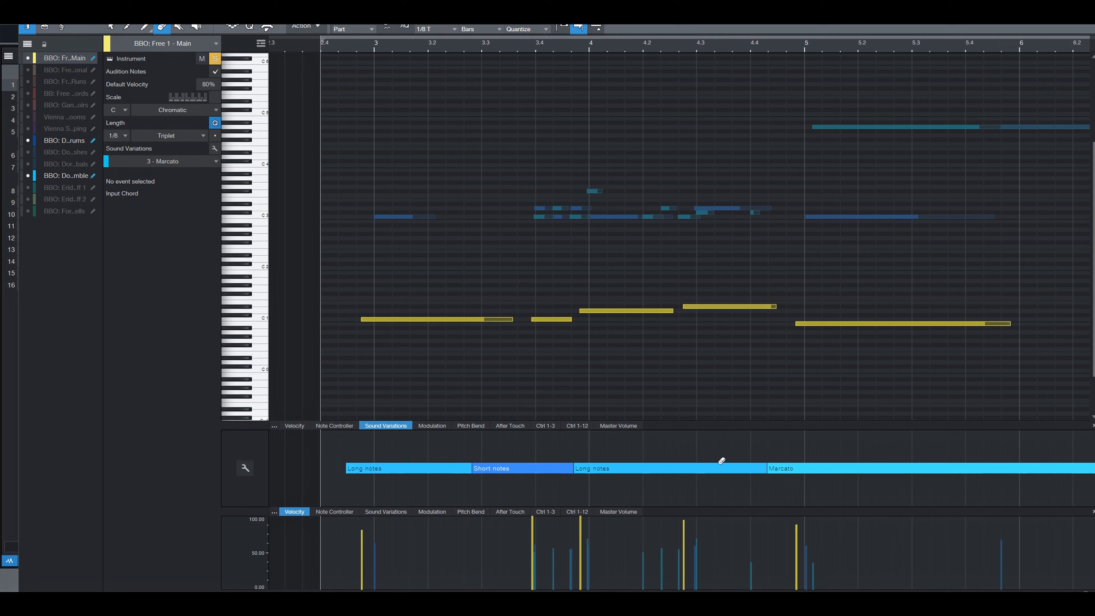
left_click(344, 306)
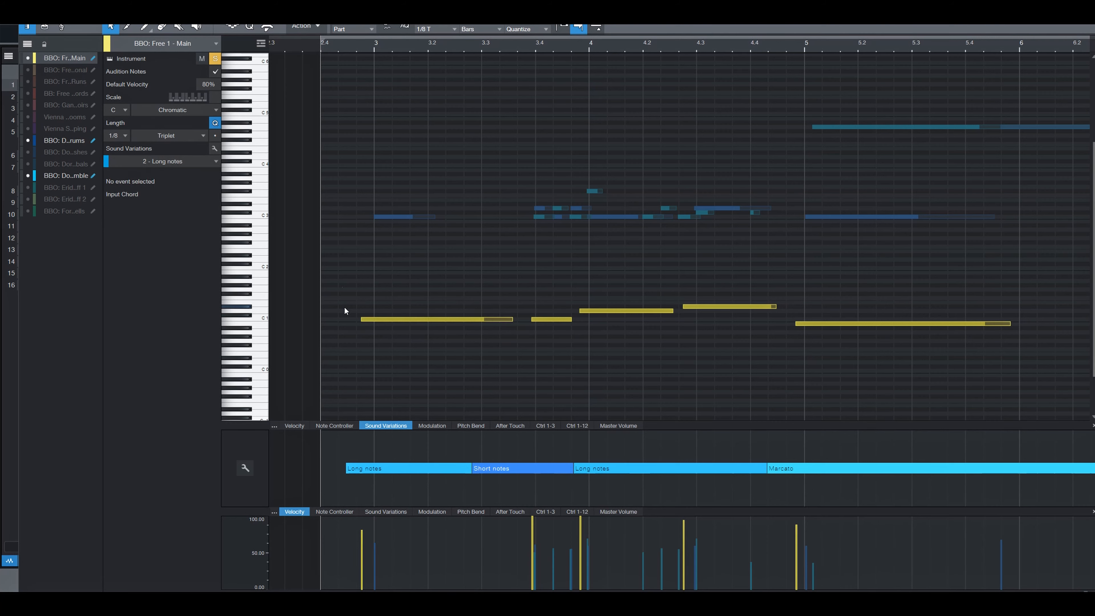
left_click(313, 48)
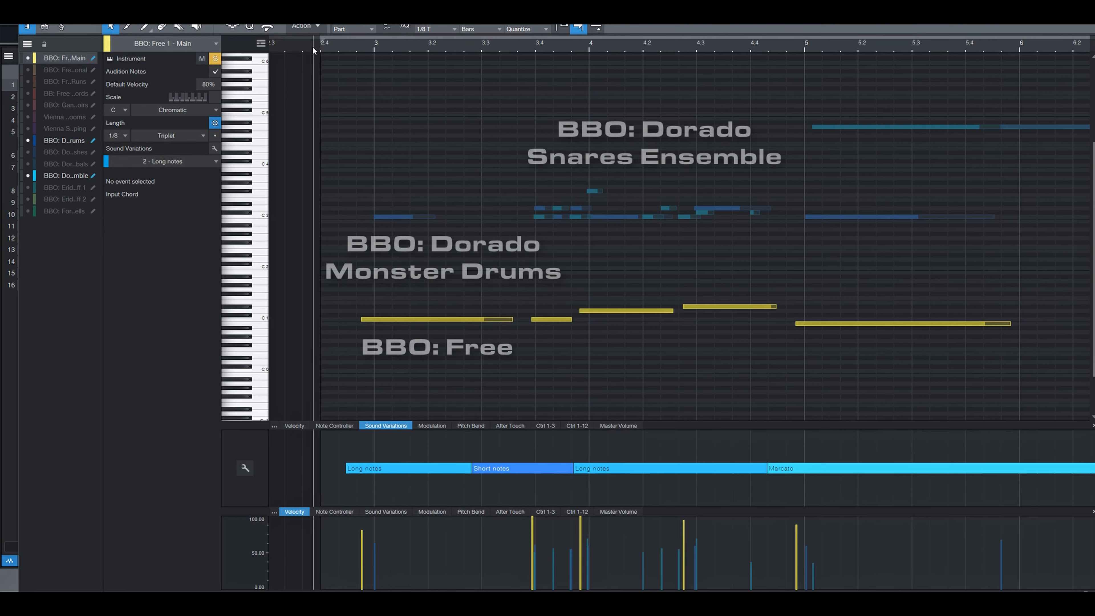
key("space")
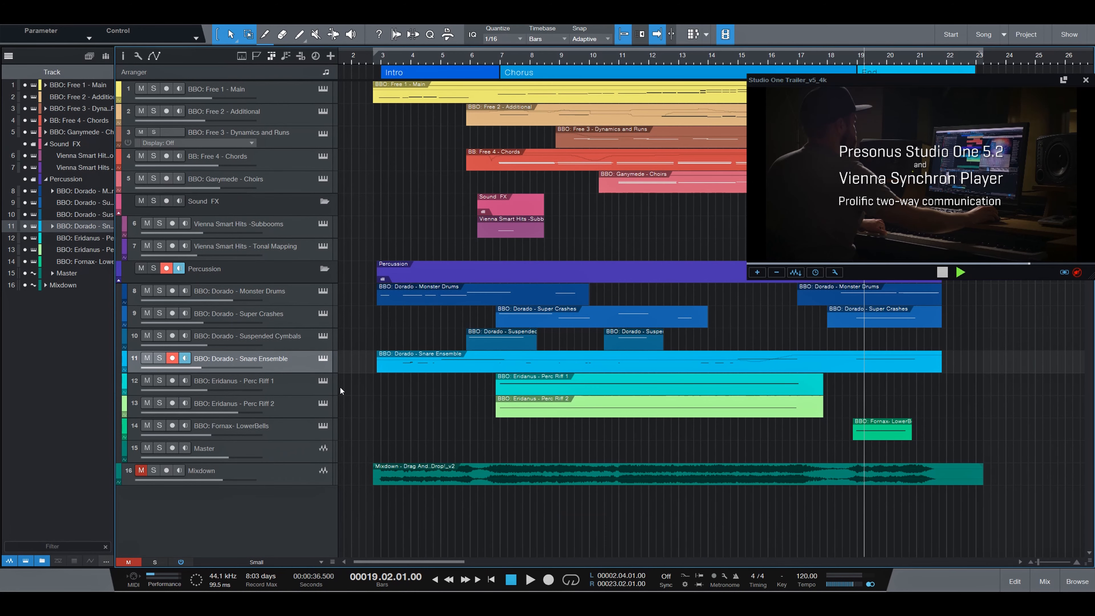
- Inspect the Room-Mix Power Pan effect in the BBO: Eridanus - Perc Riff 1 instrument and the Main channel Saturator in the Snare Ensemble instrument
left_click(279, 383)
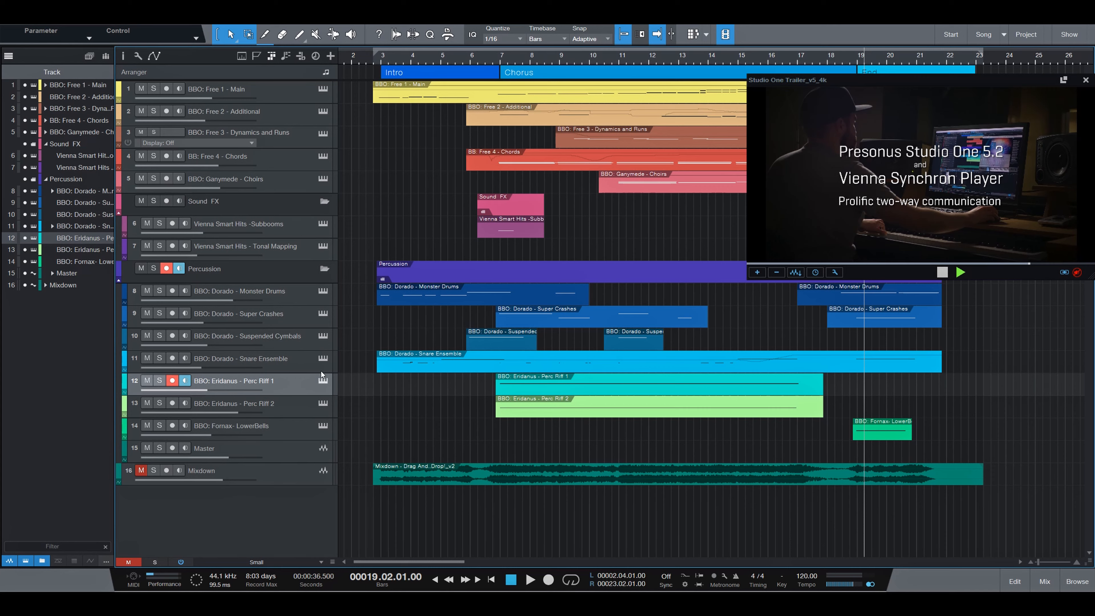
left_click(323, 381)
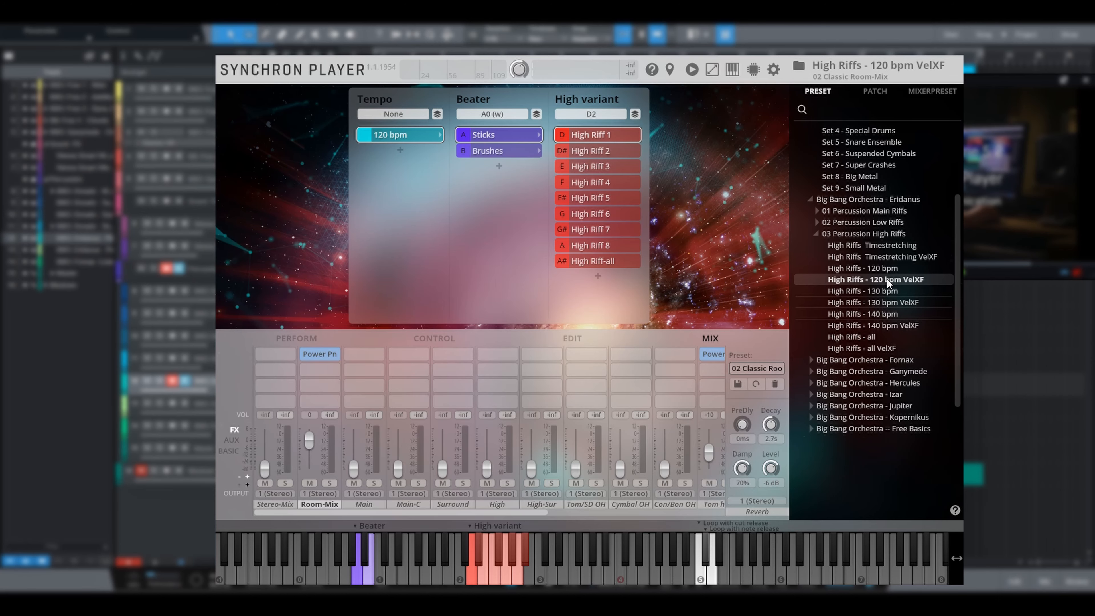
left_click(797, 77)
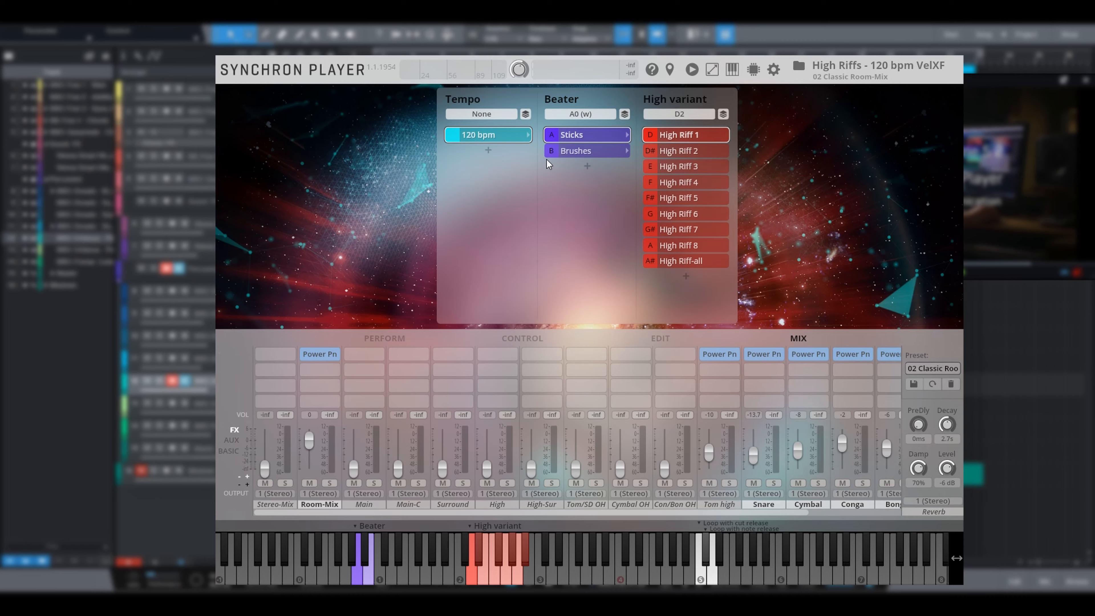
mouse_move(330, 354)
left_click(336, 353)
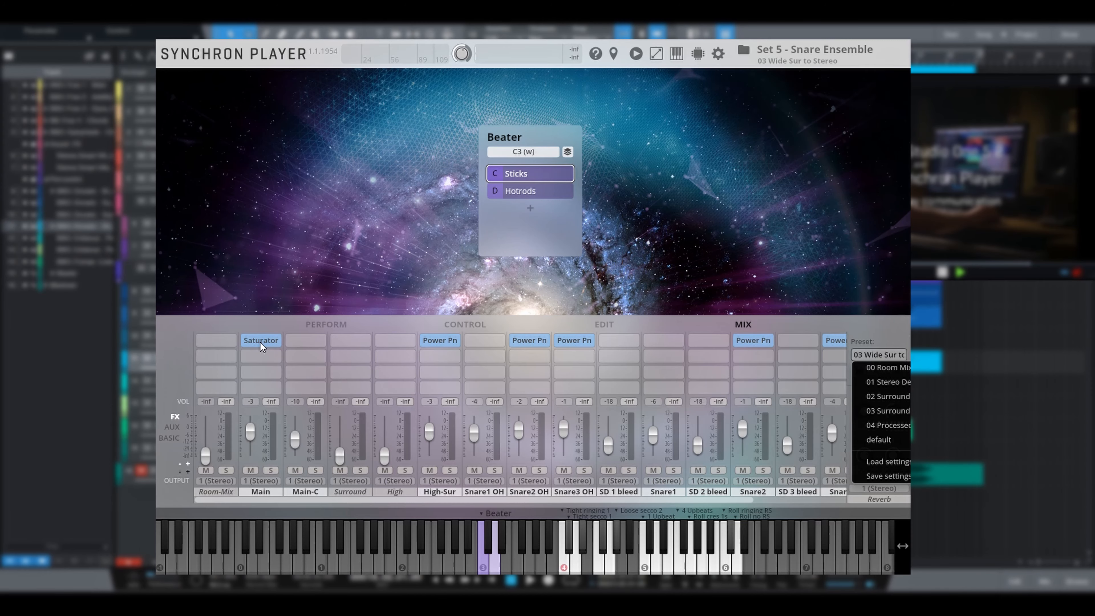
left_click(261, 340)
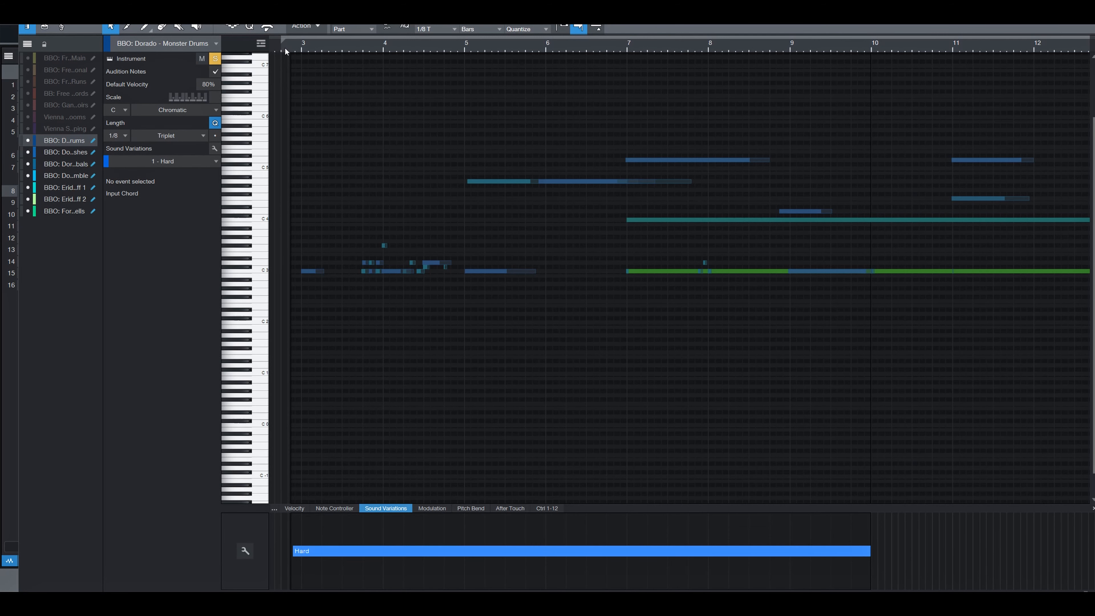
- Play all the percussion parts together in the note editor from bar 2
left_click_drag(285, 49, 362, 50)
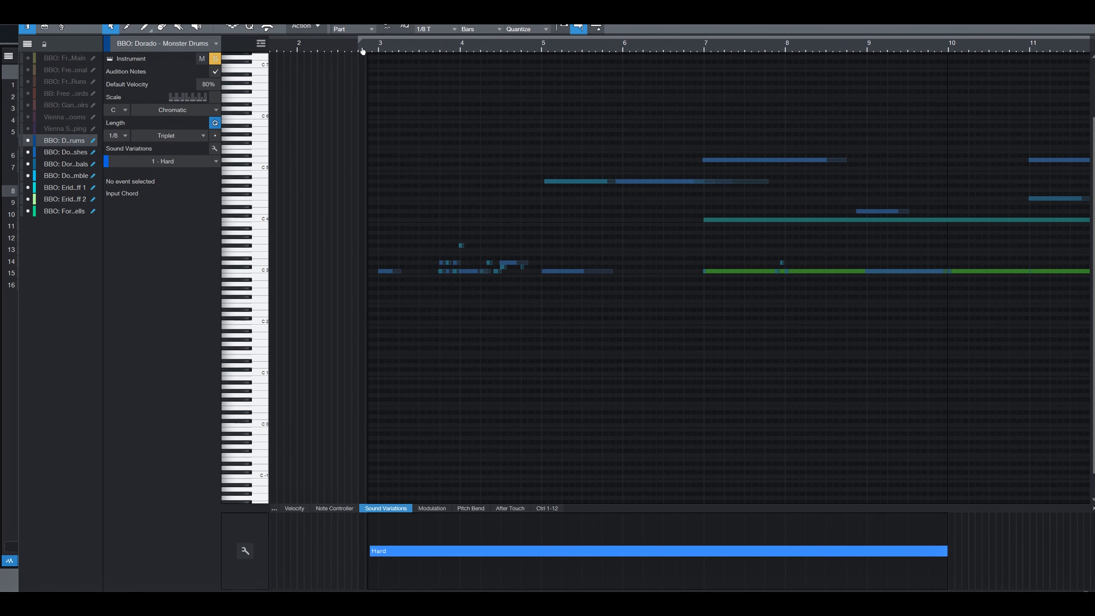
left_click(299, 50)
key("space")
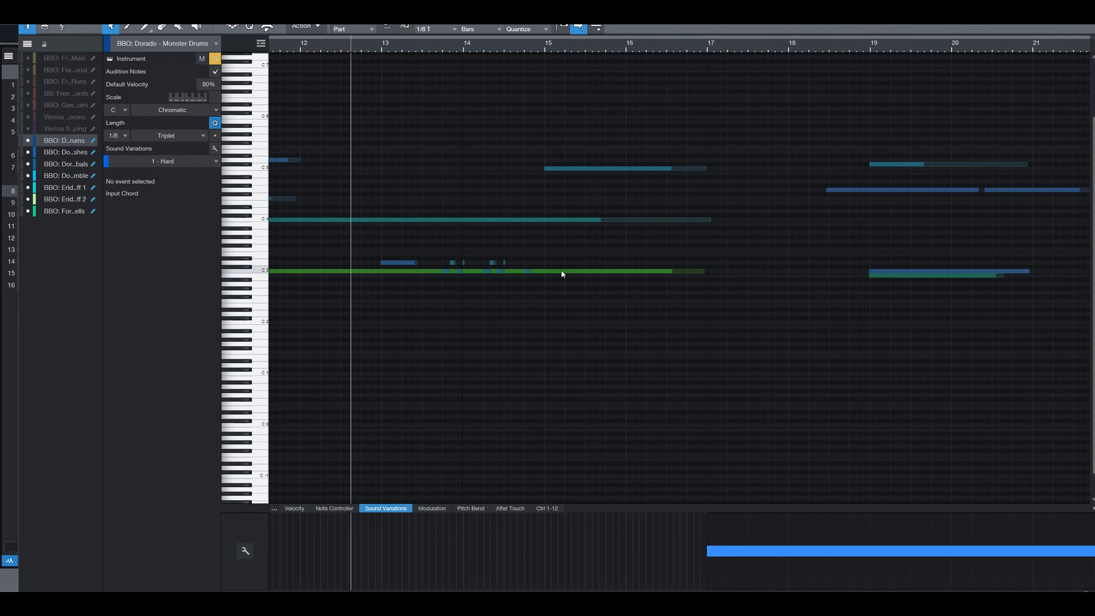
- During playback, select the Perc Riff 2, Snare Ensemble and Monster Drums notes between bars 15 and 21 to identify their parts
left_click(562, 270)
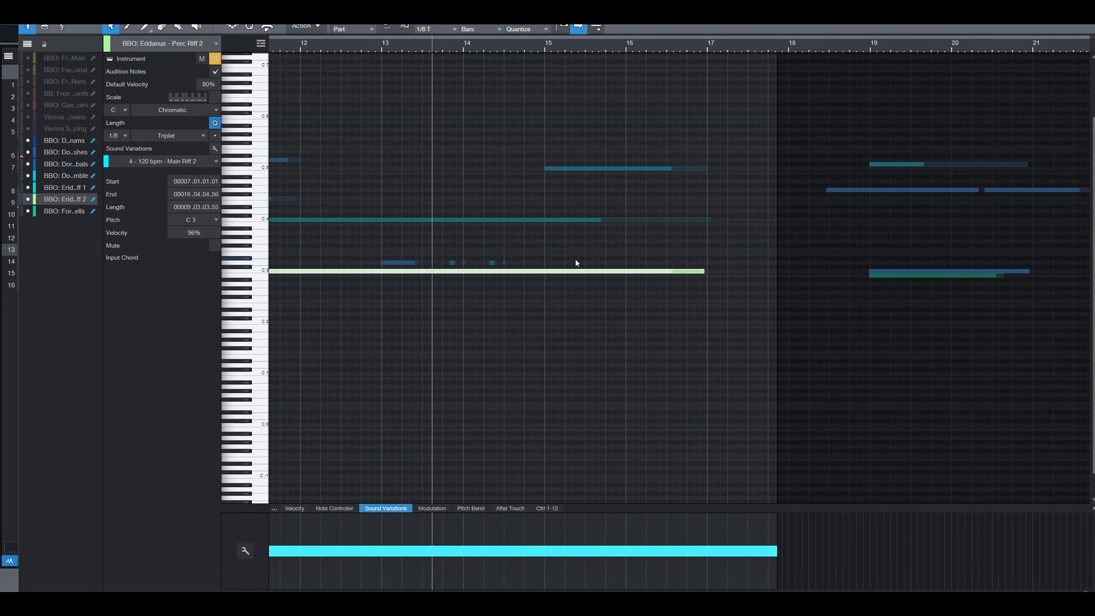
left_click(606, 168)
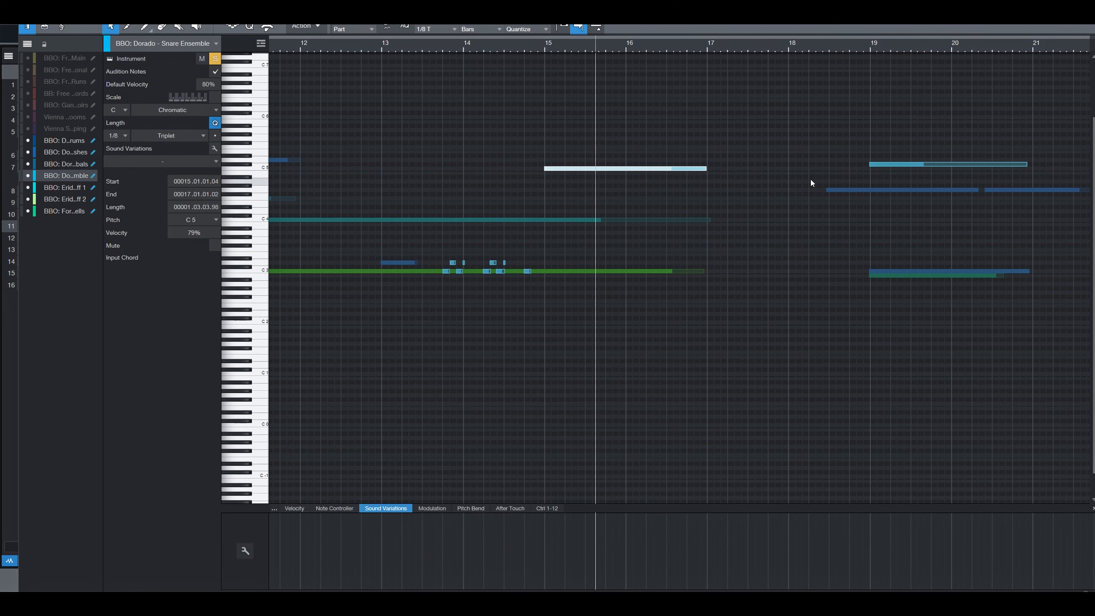
left_click(852, 189)
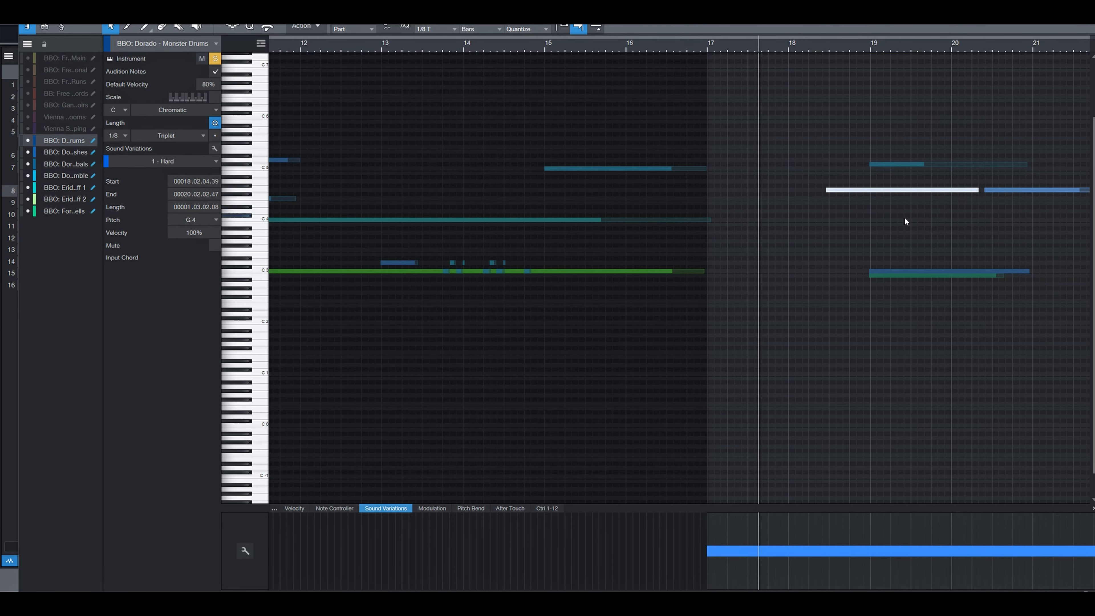
left_click(957, 164)
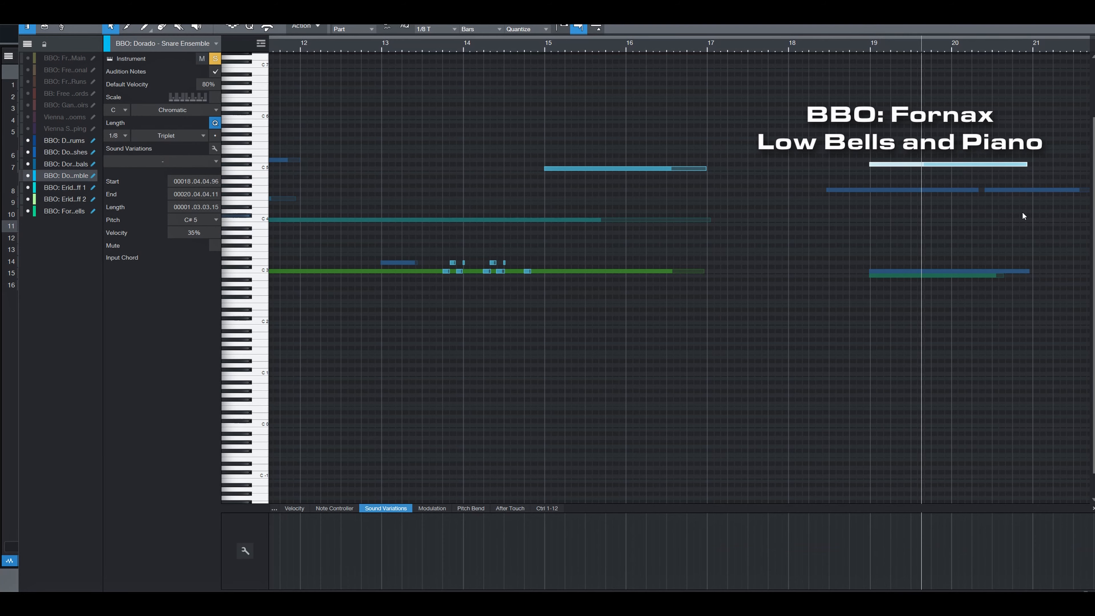
left_click(1016, 191)
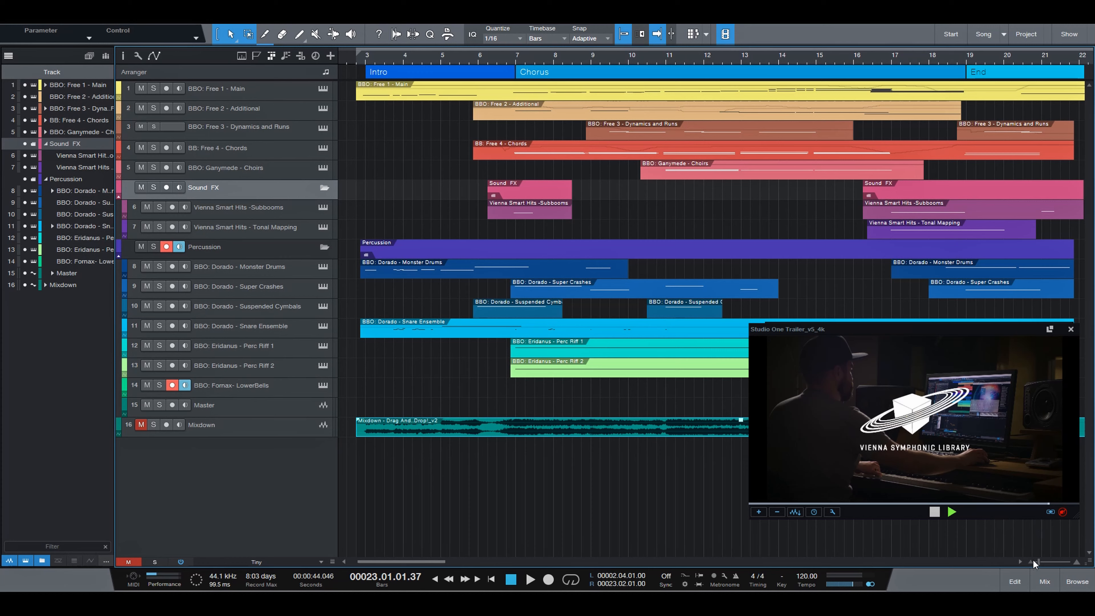
- Inspect the Vienna Smart Hits - Subbooms track's Synchron Player and find its Smart Hits preset in the preset list
left_click(327, 206)
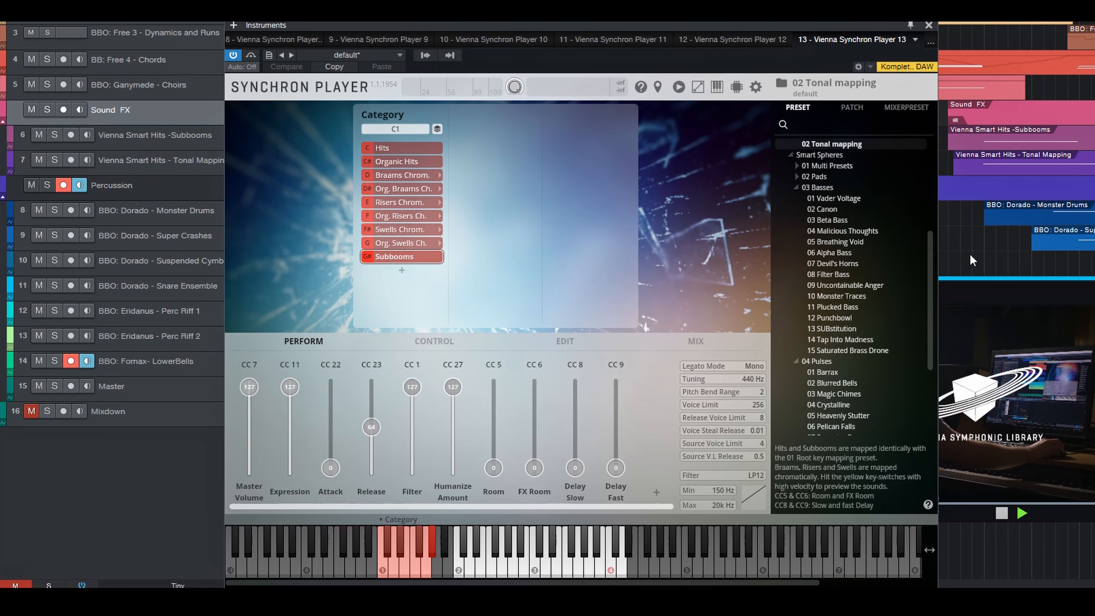
left_click_drag(932, 250, 938, 205)
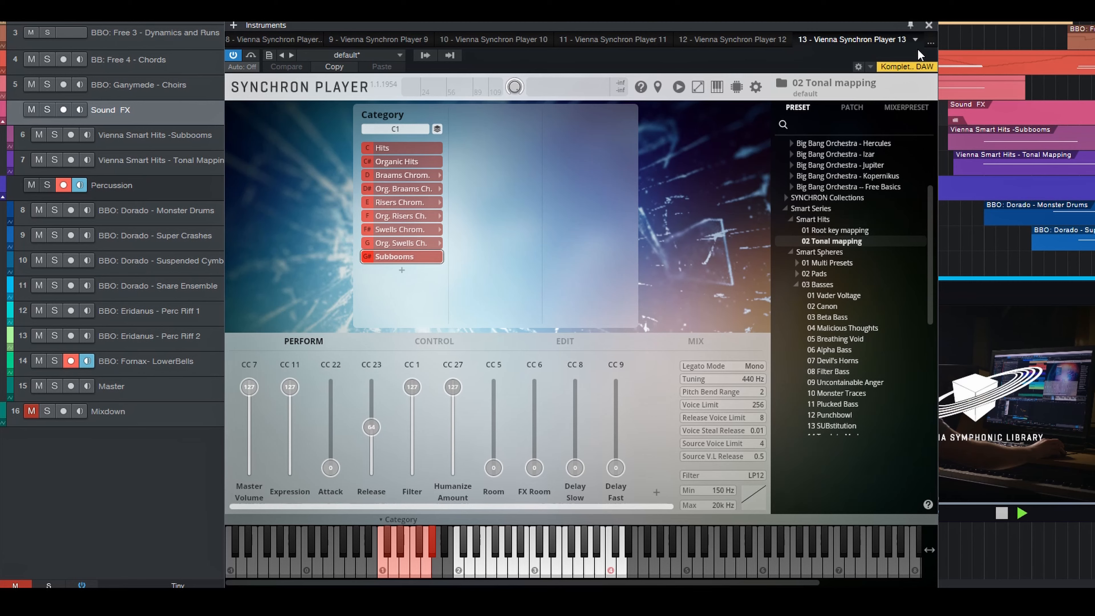
left_click(928, 25)
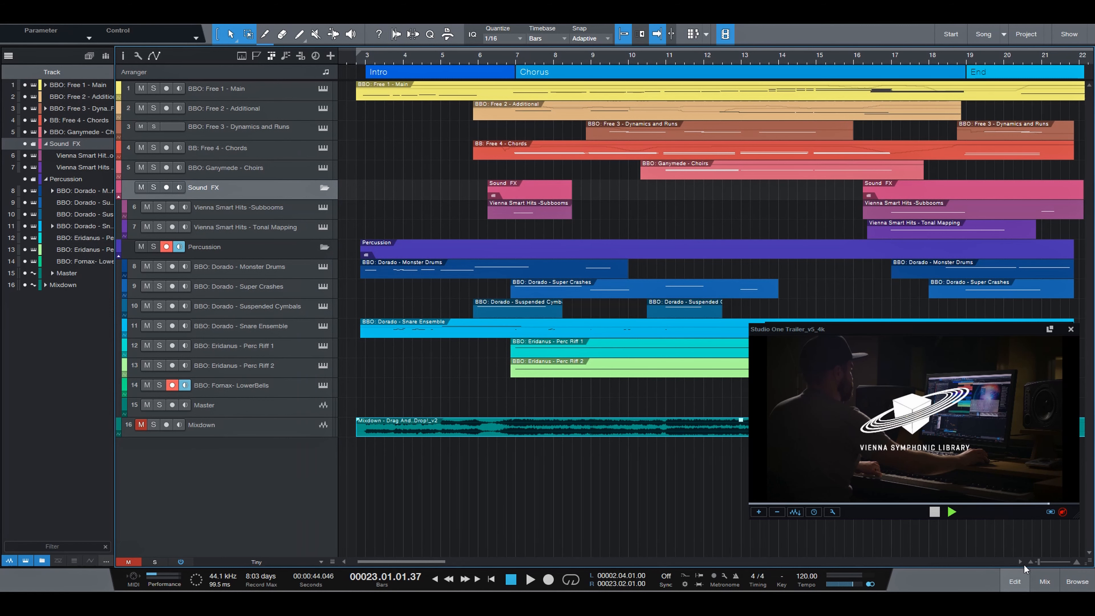
- Show the mixer console and close the video player window
left_click(1046, 583)
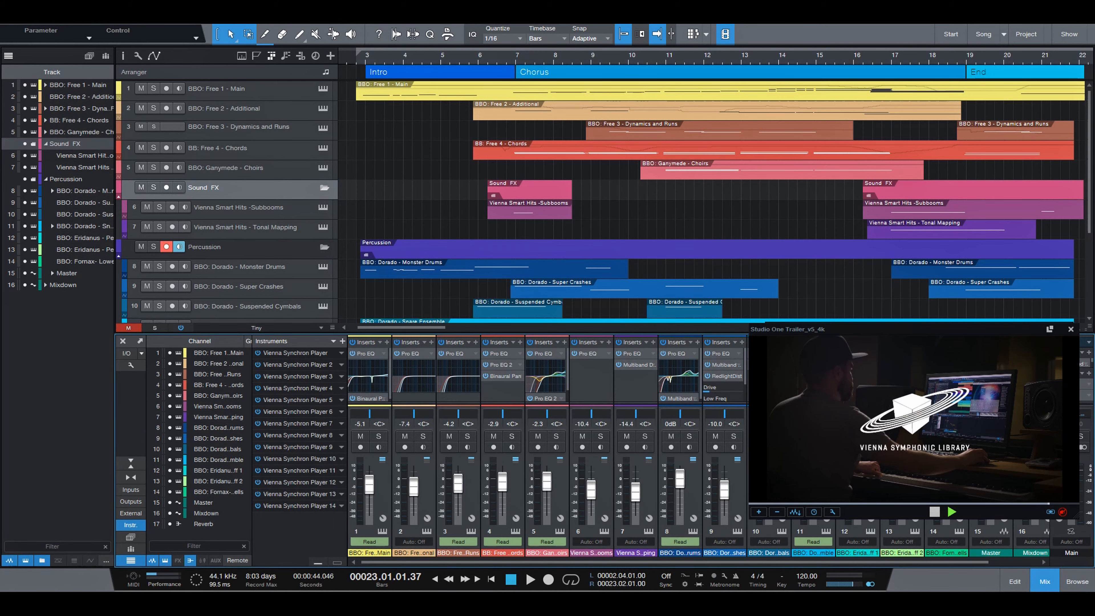
left_click(1070, 329)
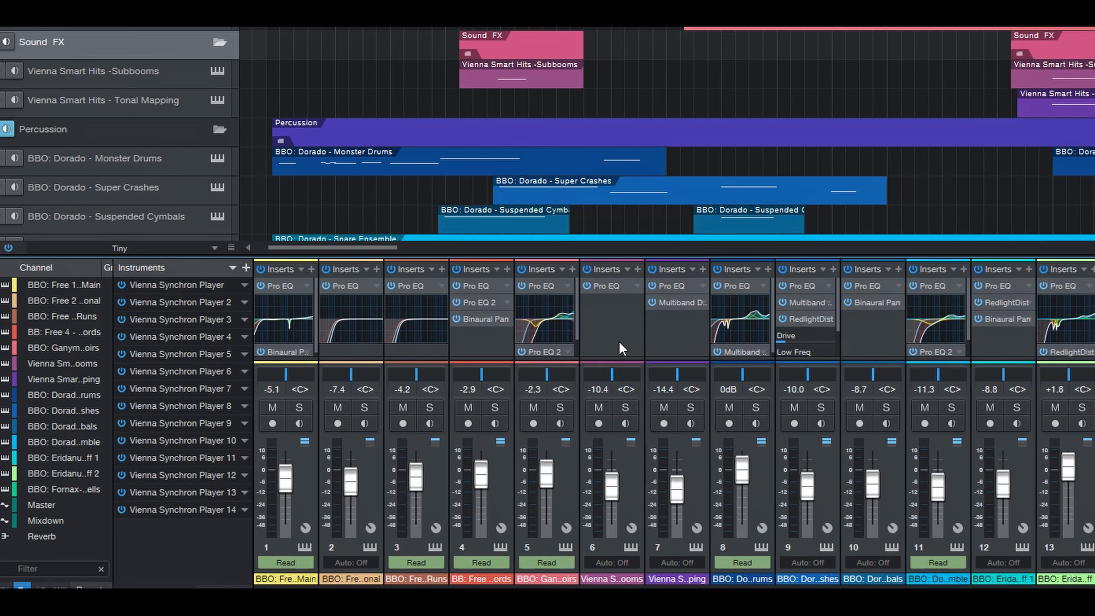
- Open the Main channel's equalizer in the BBO: Free 1 - Main instrument and turn on band 1
left_click(266, 91)
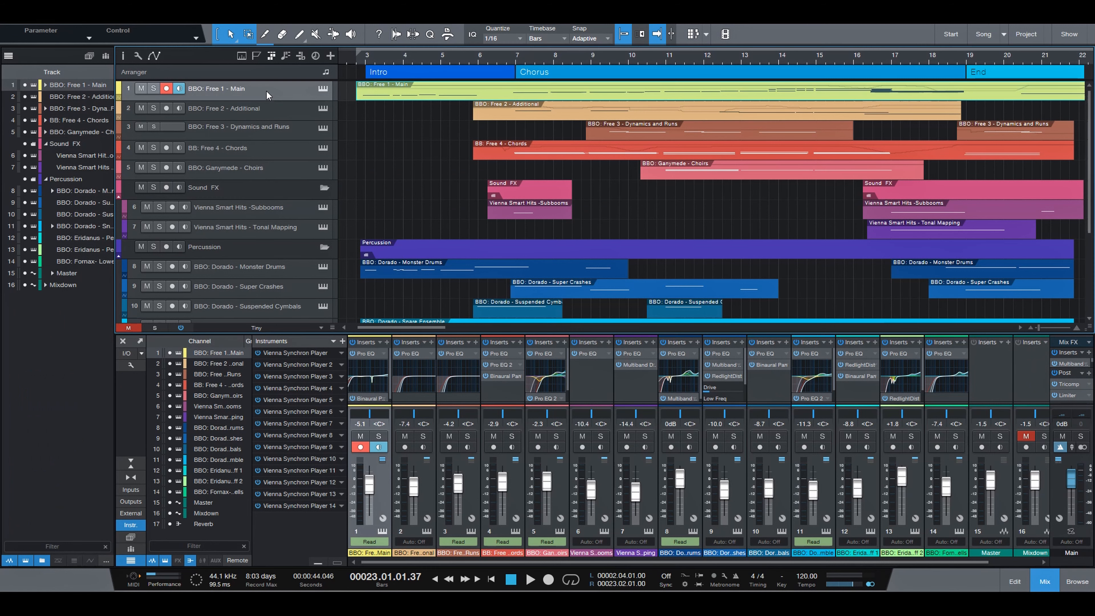
left_click(323, 89)
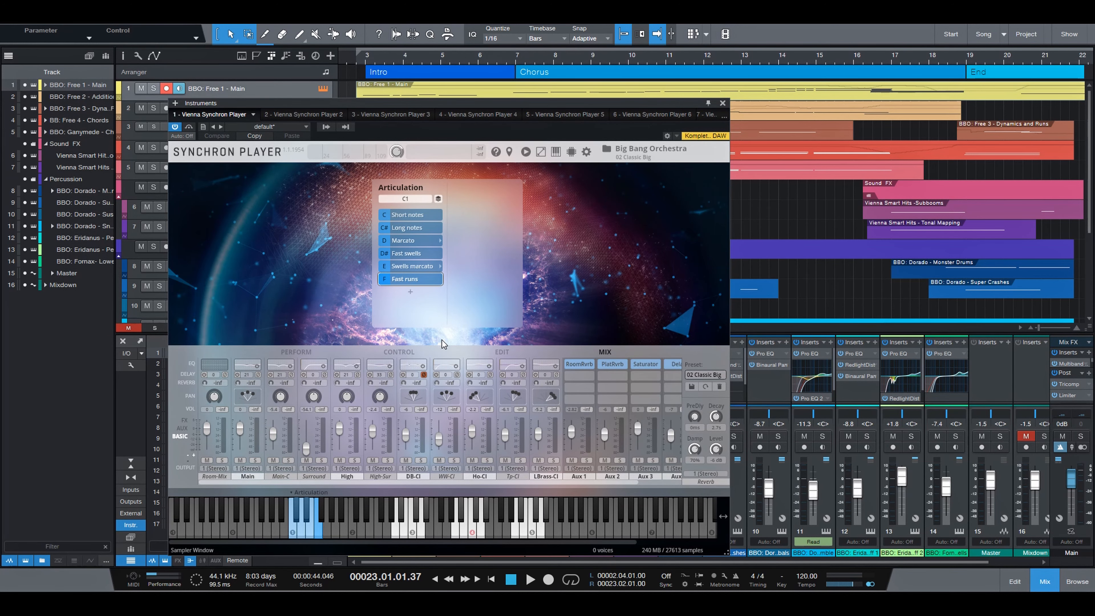
double_click(243, 363)
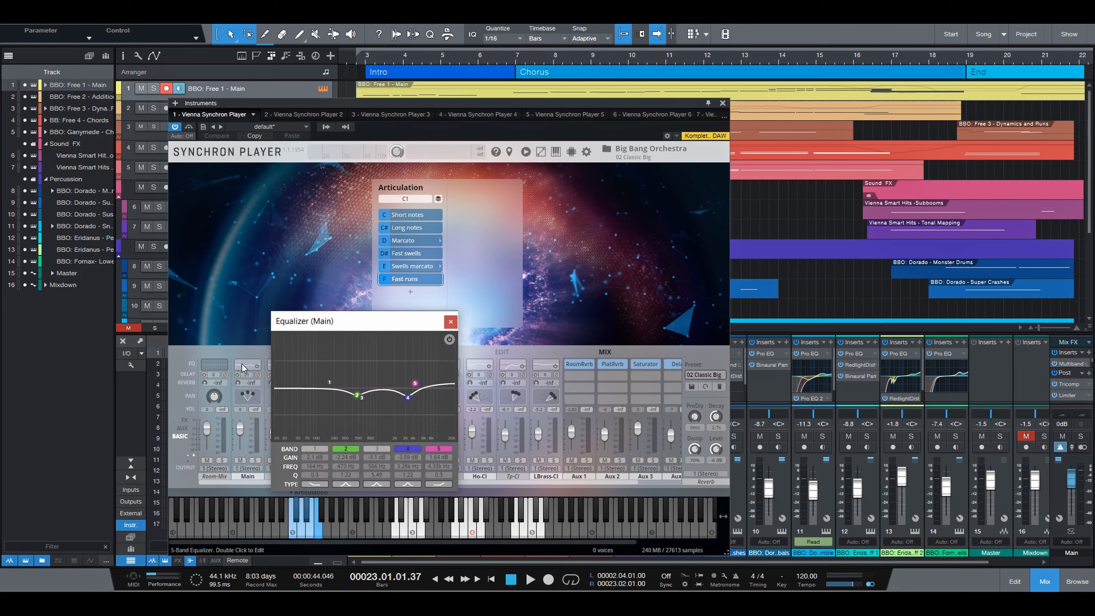
left_click(314, 449)
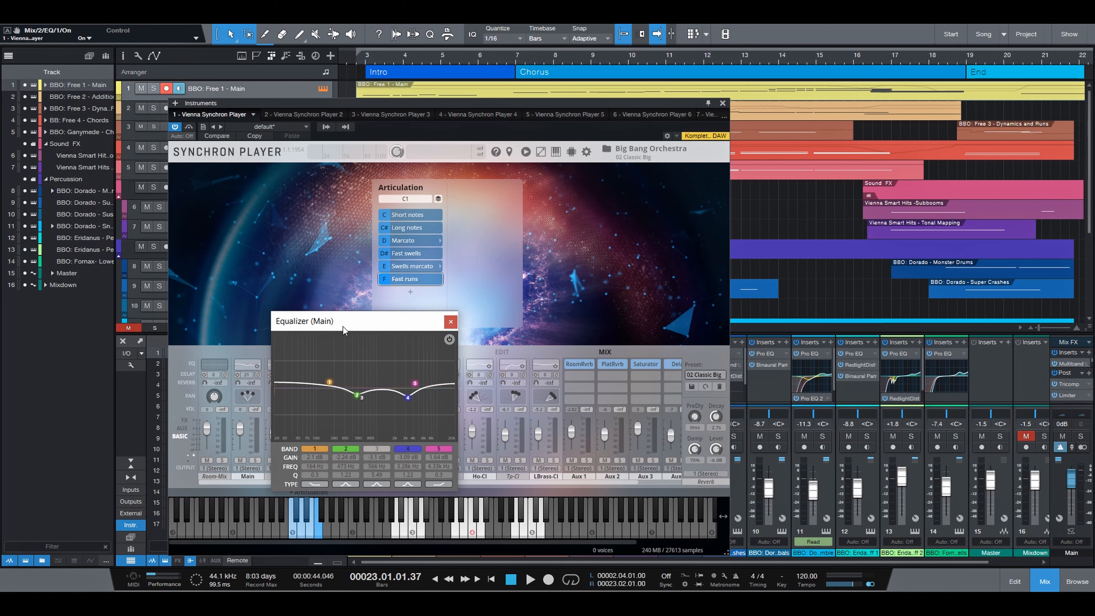
left_click_drag(343, 327, 395, 248)
- Change equalizer band 1 to a LowCut filter, adjust its Q, and lower its frequency to about 44 Hz
left_click(367, 406)
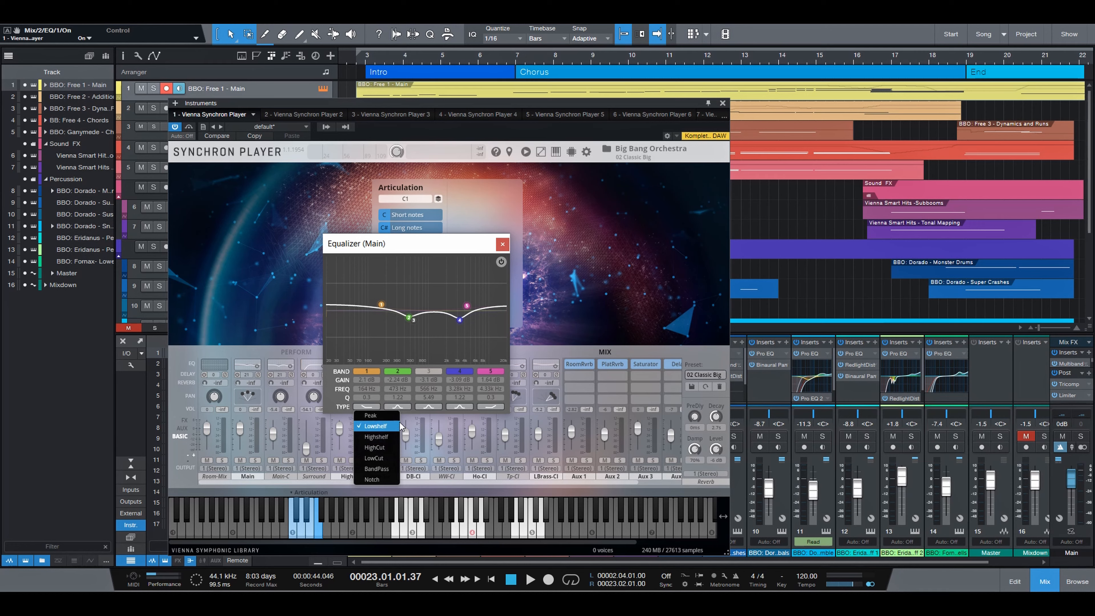
left_click(374, 458)
left_click_drag(368, 400, 387, 353)
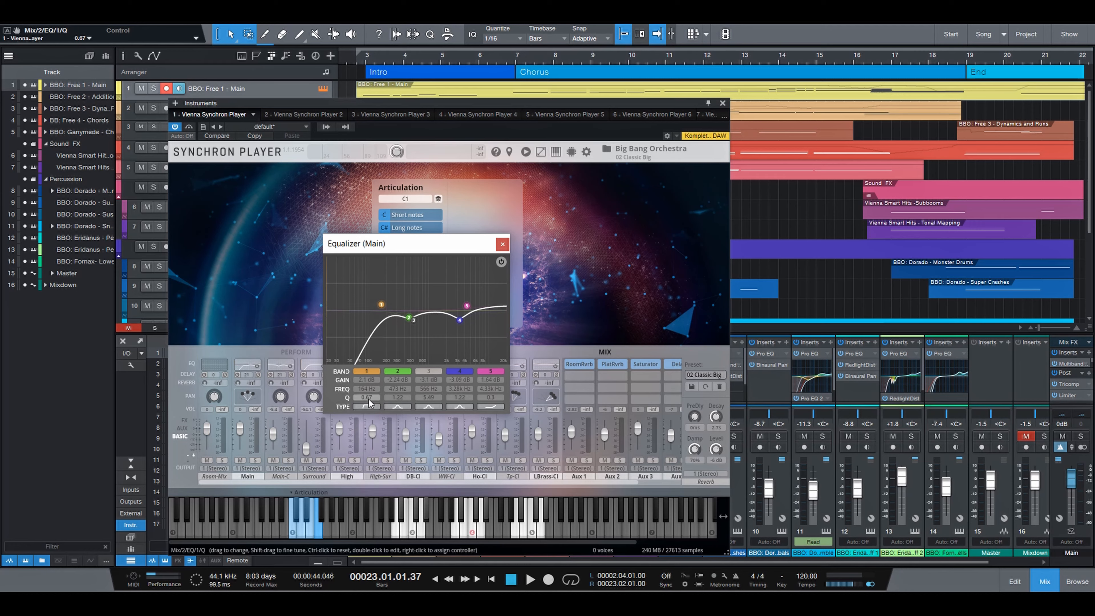
left_click_drag(374, 393, 366, 441)
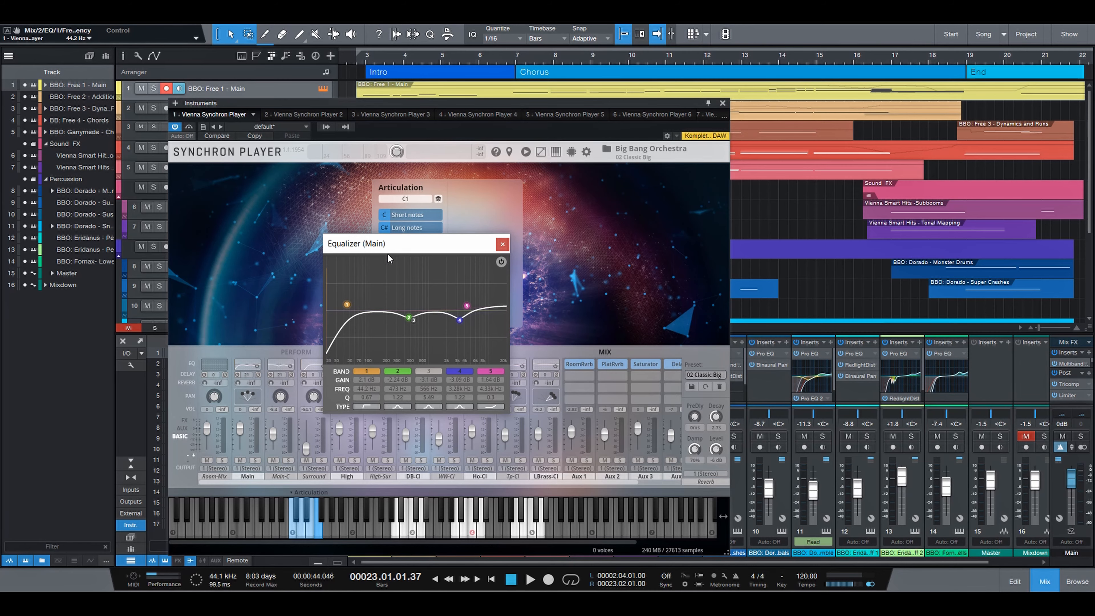
left_click_drag(414, 250, 410, 192)
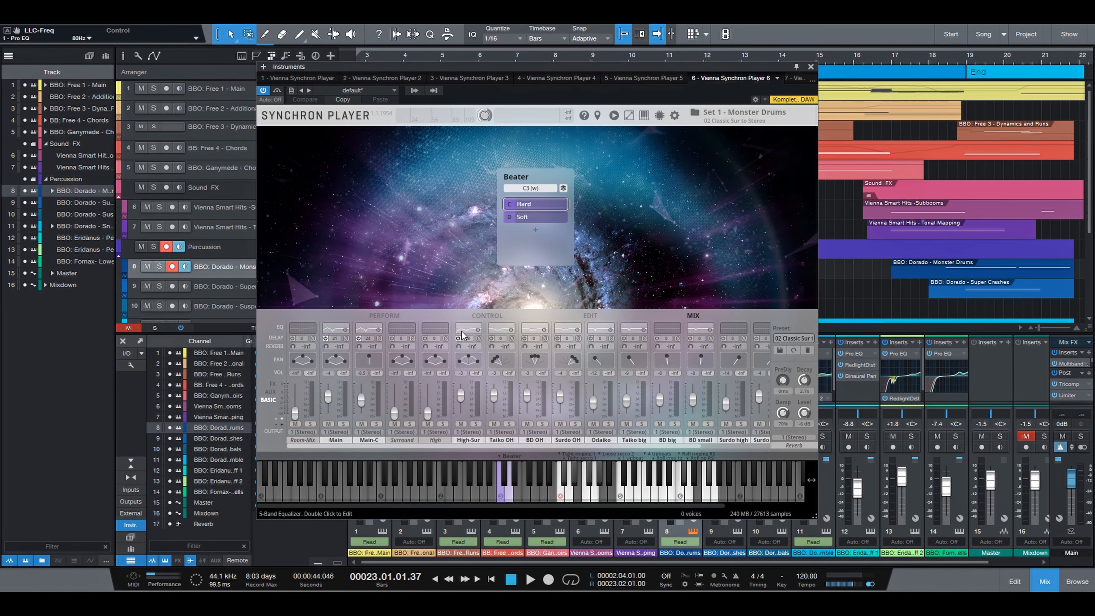
- Inspect the High-Sur and Taiko OH equalizers in the BBO: Dorado - Monster Drums instrument
double_click(464, 334)
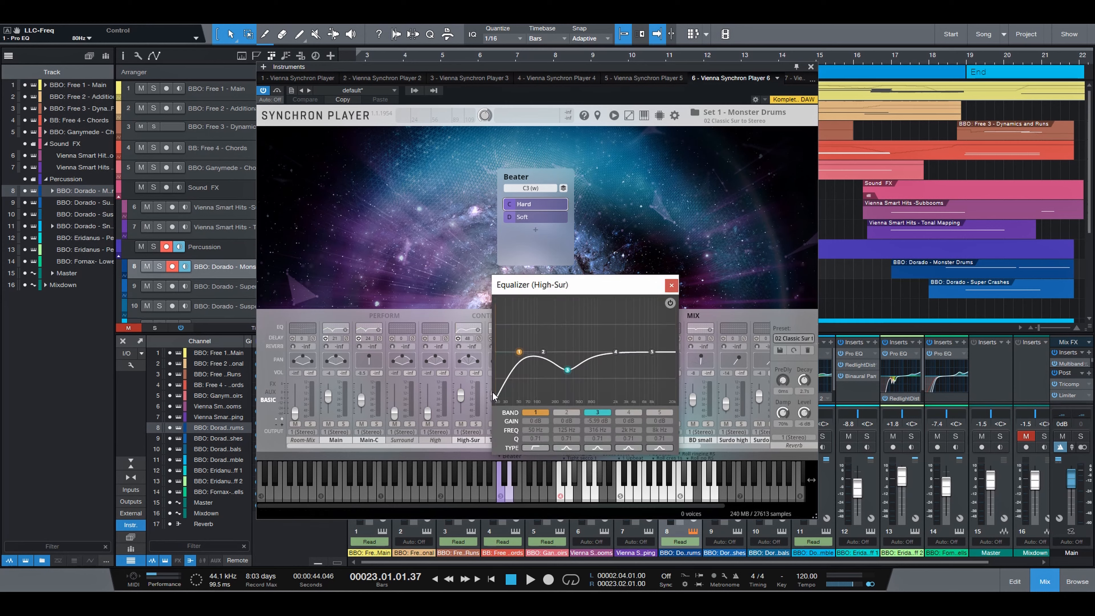
left_click_drag(611, 289, 384, 260)
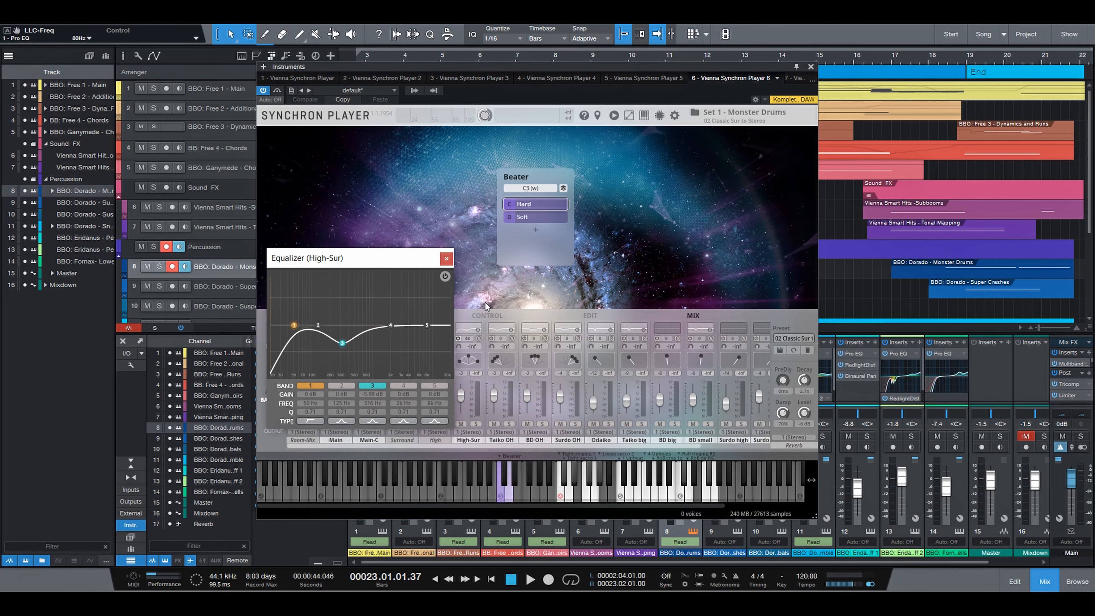
double_click(500, 332)
double_click(500, 333)
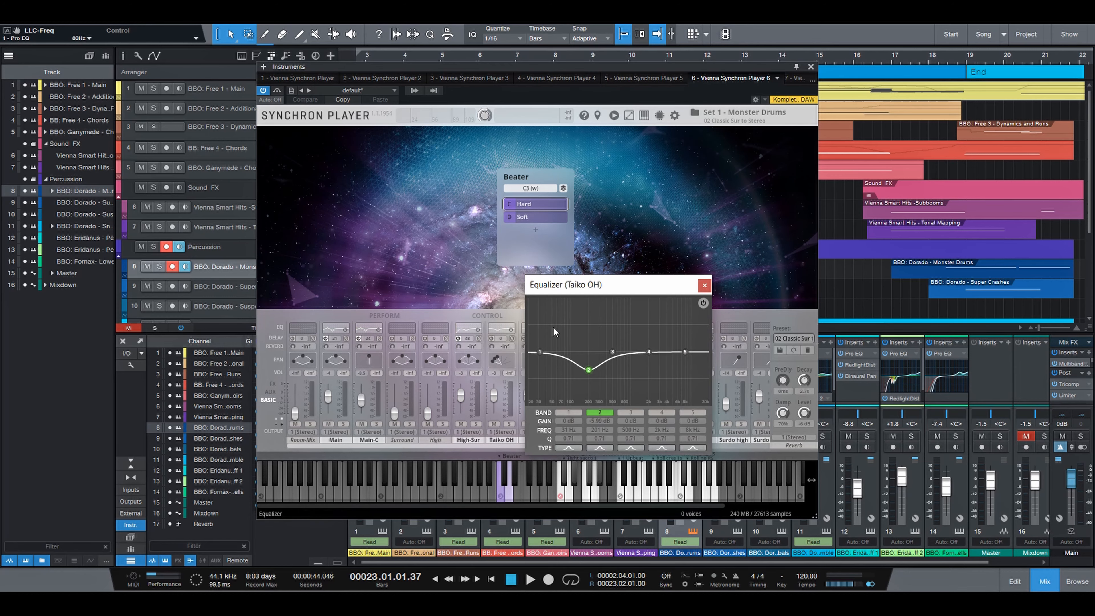
left_click(709, 286)
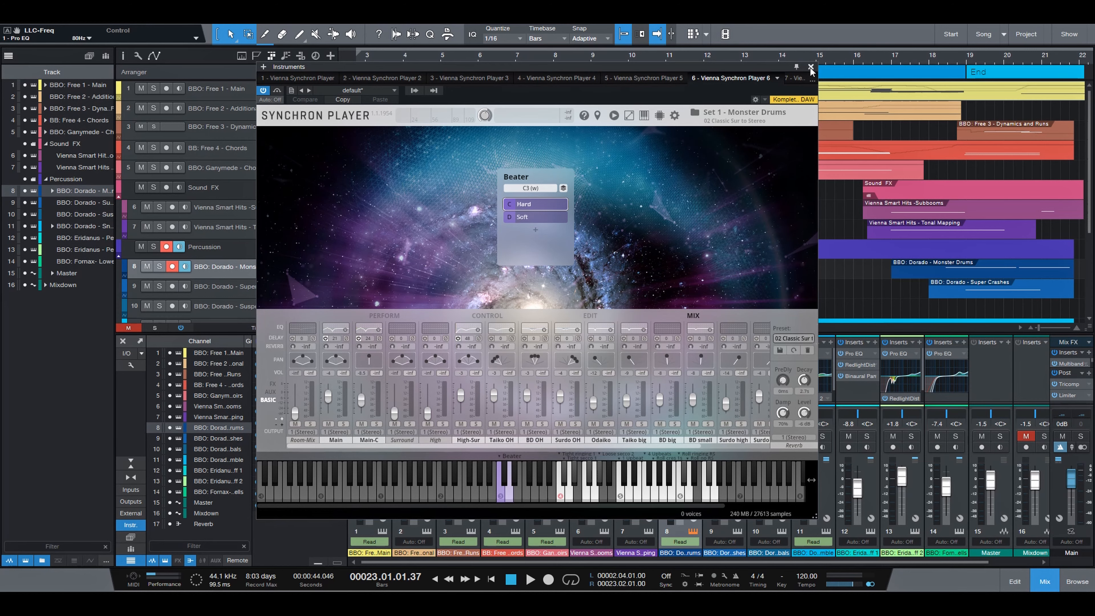
left_click(811, 67)
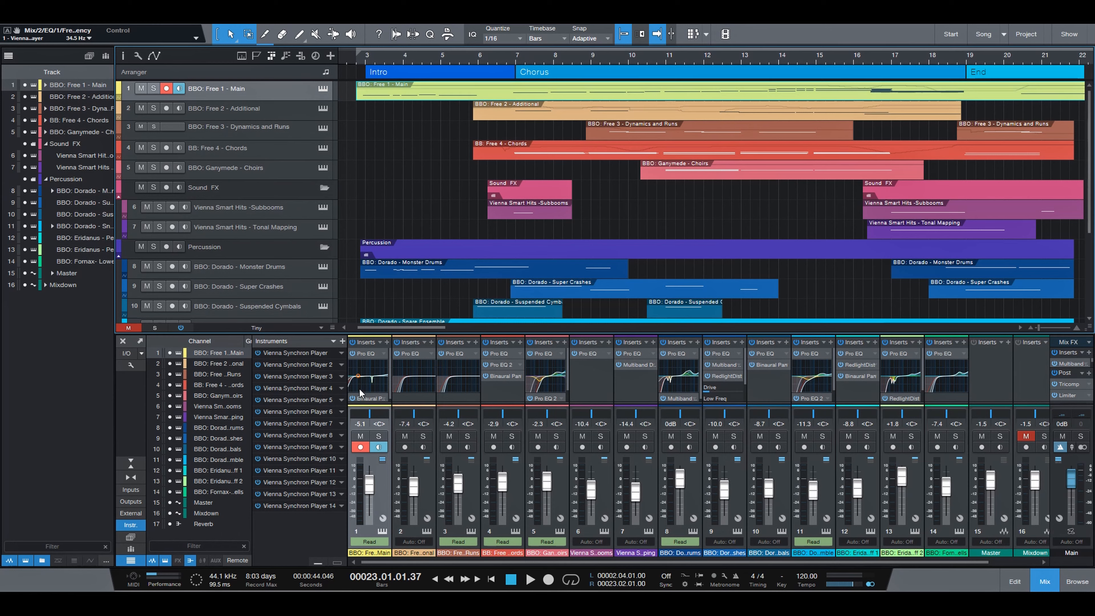
- In the Pro EQ on BBO: Free 1 - Main, toggle the LLC filter and try 50 Hz before returning to 20 Hz
left_click(368, 352)
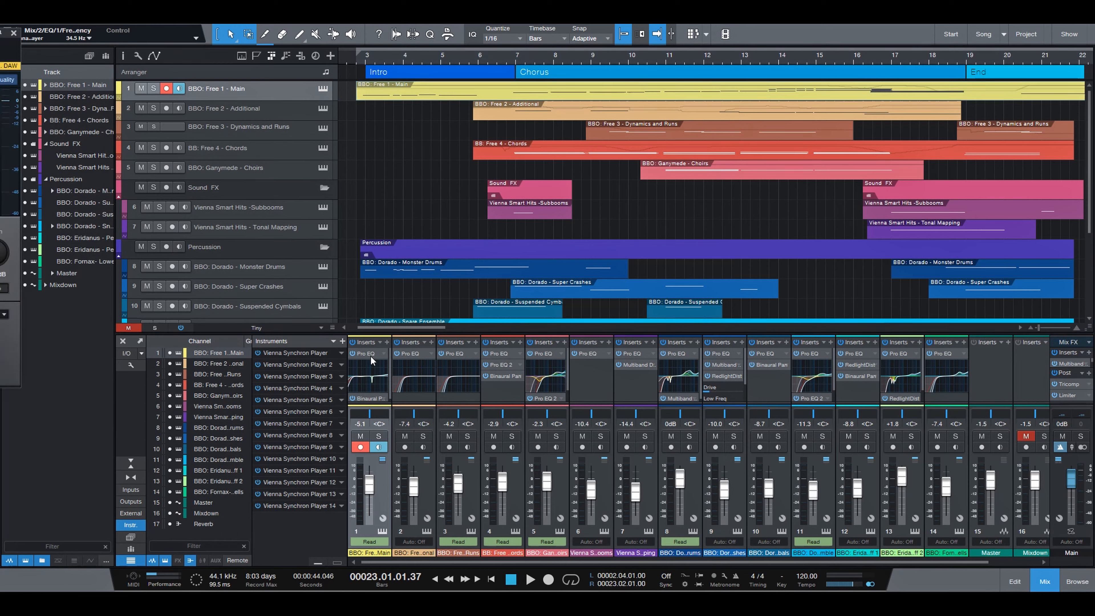
left_click(370, 352)
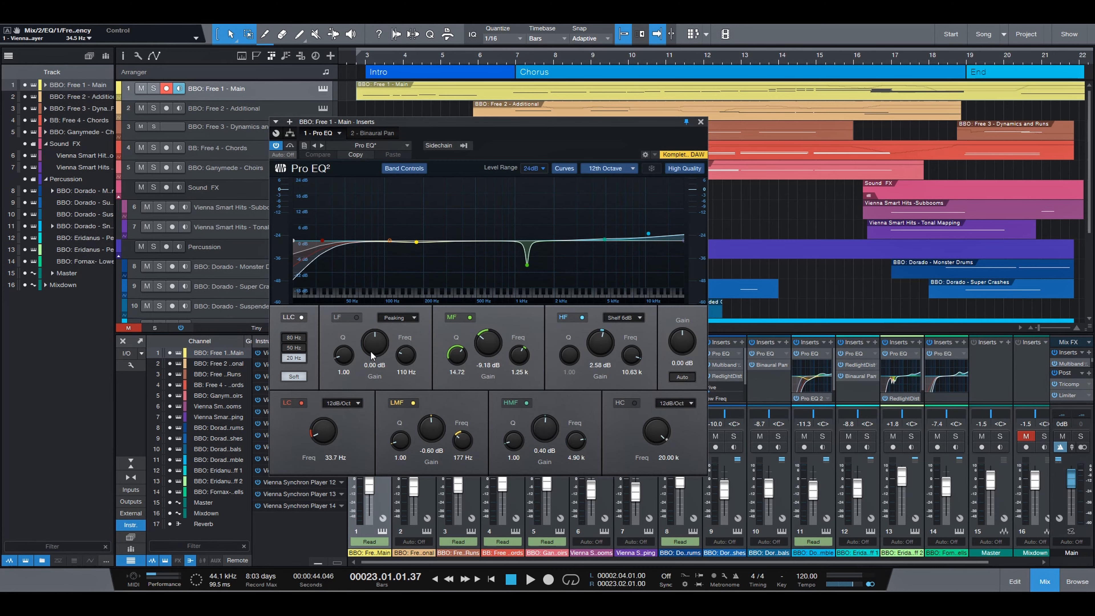
left_click(301, 318)
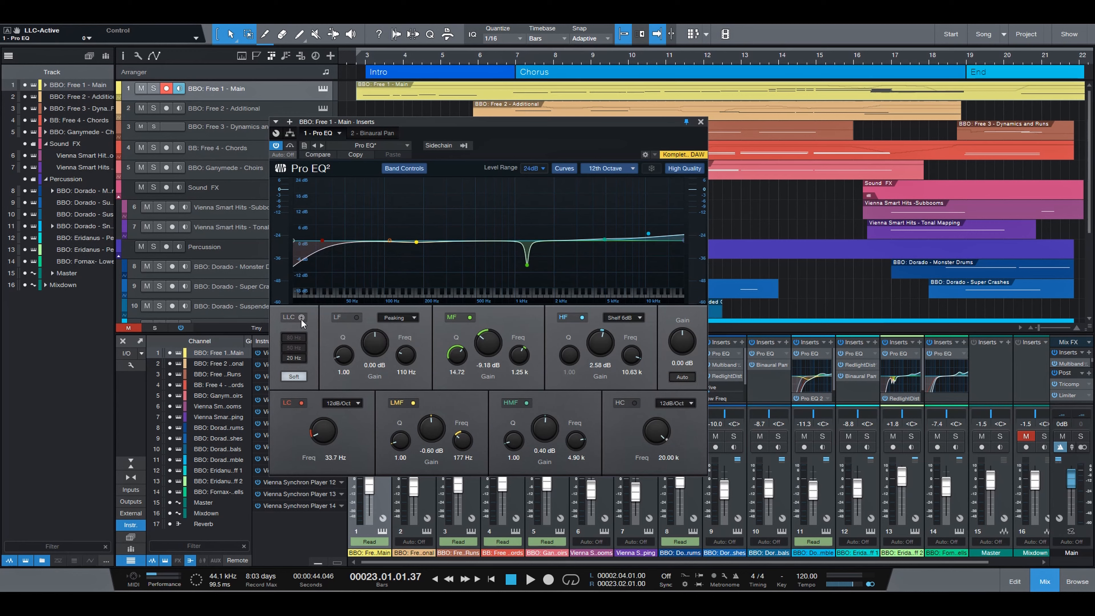
left_click(301, 318)
left_click(297, 349)
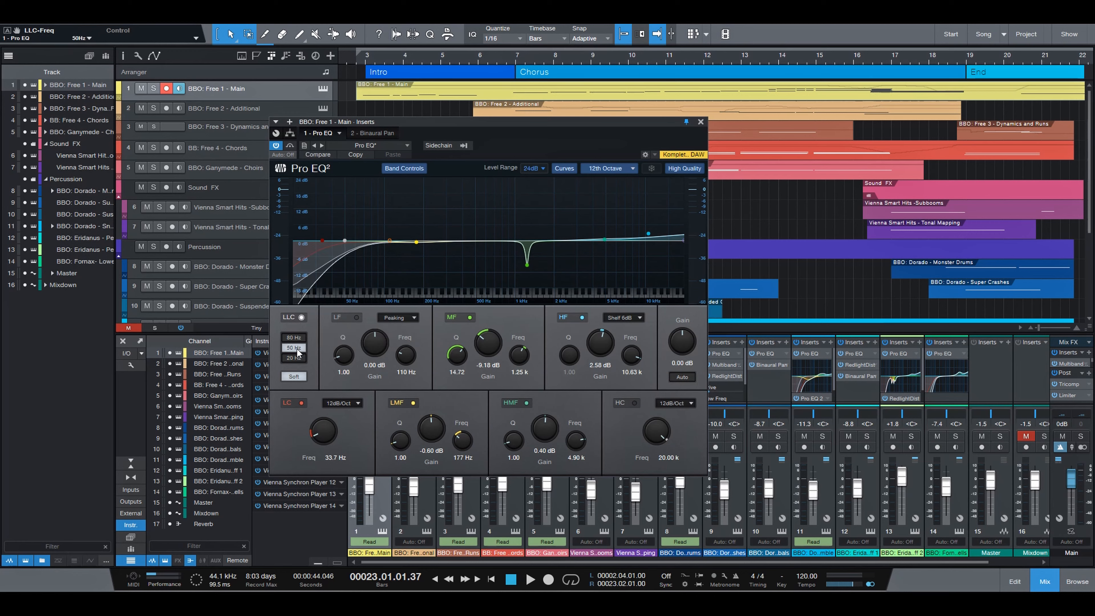
left_click(299, 358)
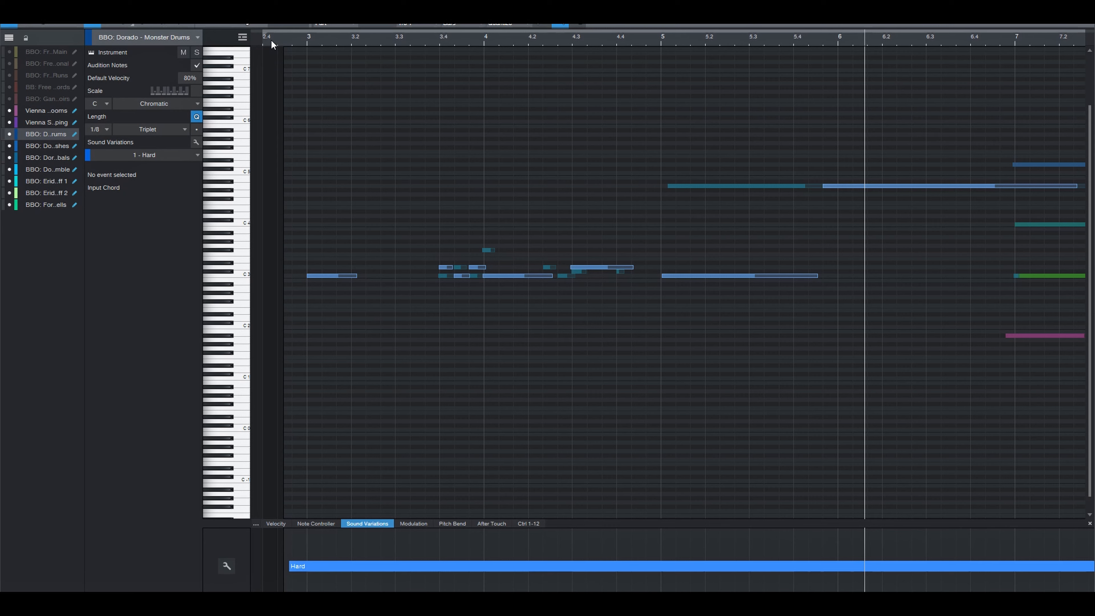
- Solo the BBO: Dorado - Monster Drums part and play it in the note editor from just before bar 3
left_click(271, 40)
key("s")
key("space")
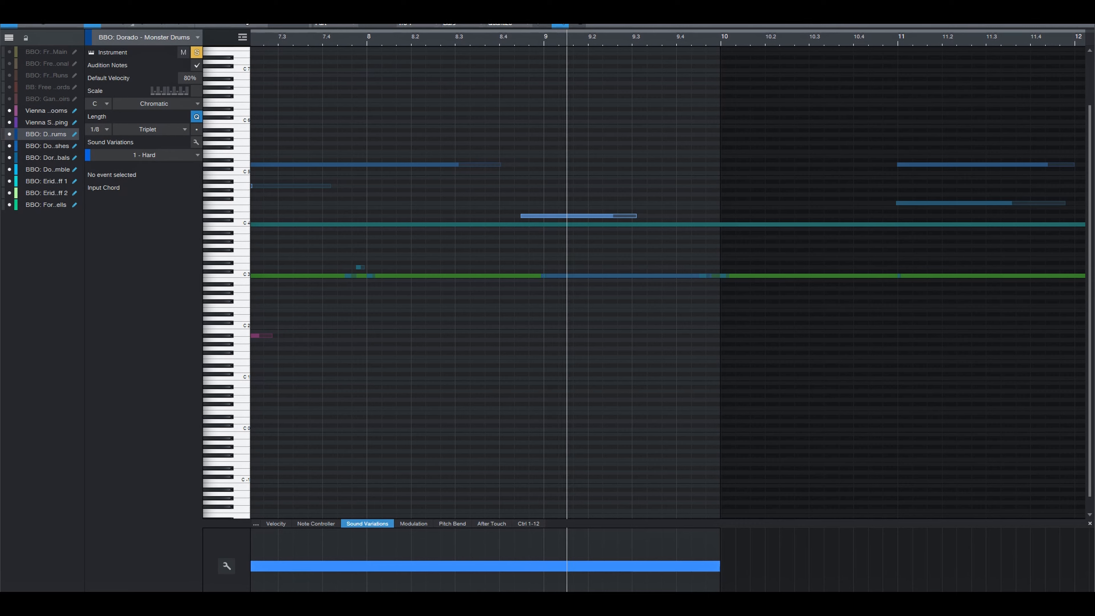
left_click_drag(440, 37, 448, 13)
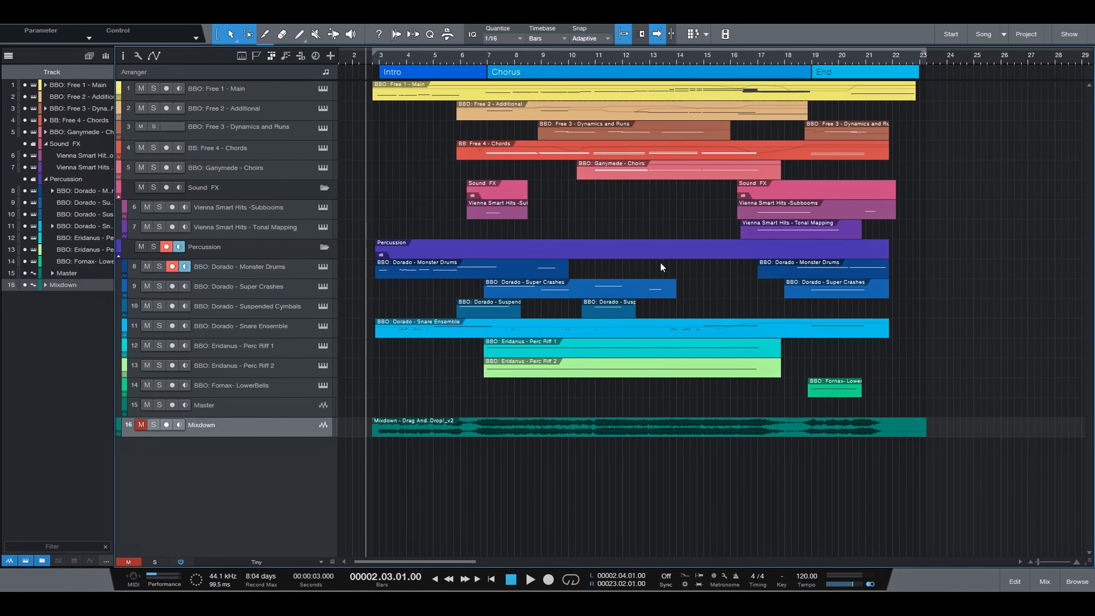
- Solo and enlarge the Vienna Smart Hits - Tonal Mapping track, and play its part from about bar 16
left_click(783, 233)
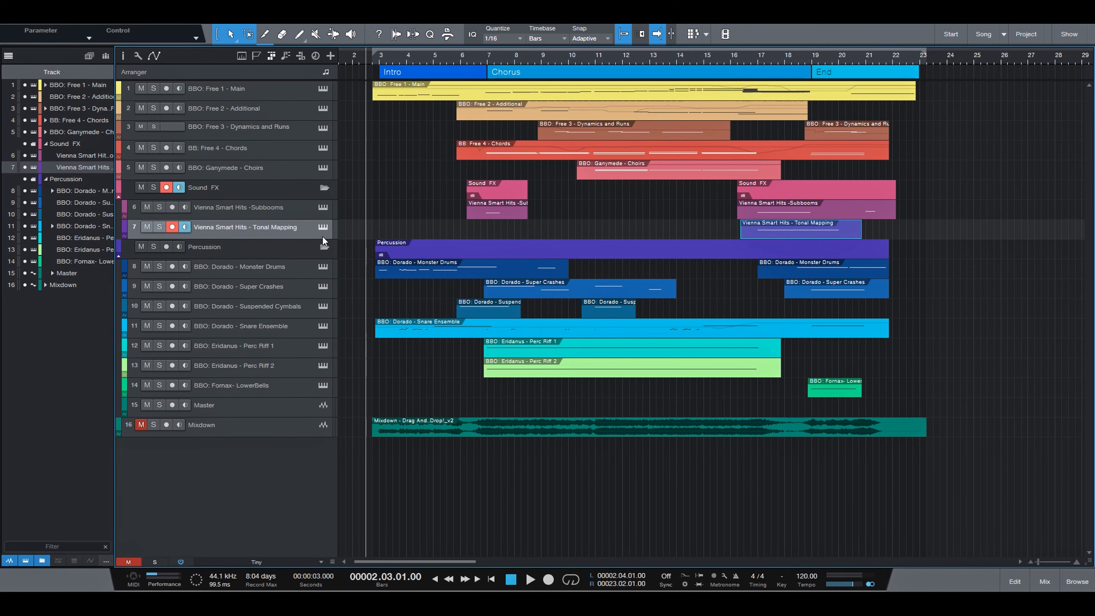
left_click_drag(326, 239, 329, 260)
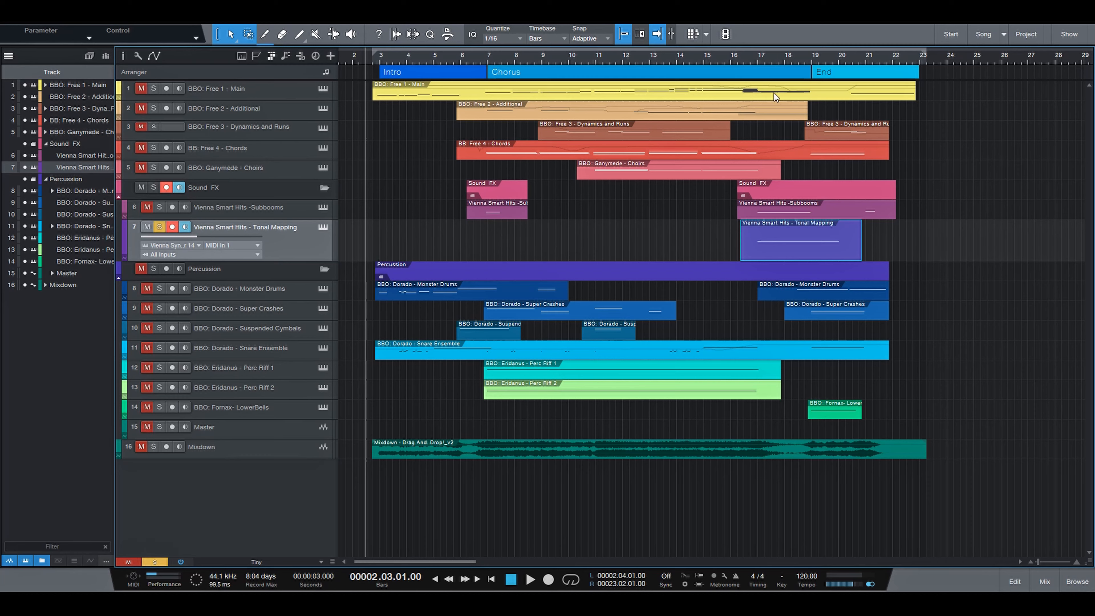
left_click(747, 61)
key("space")
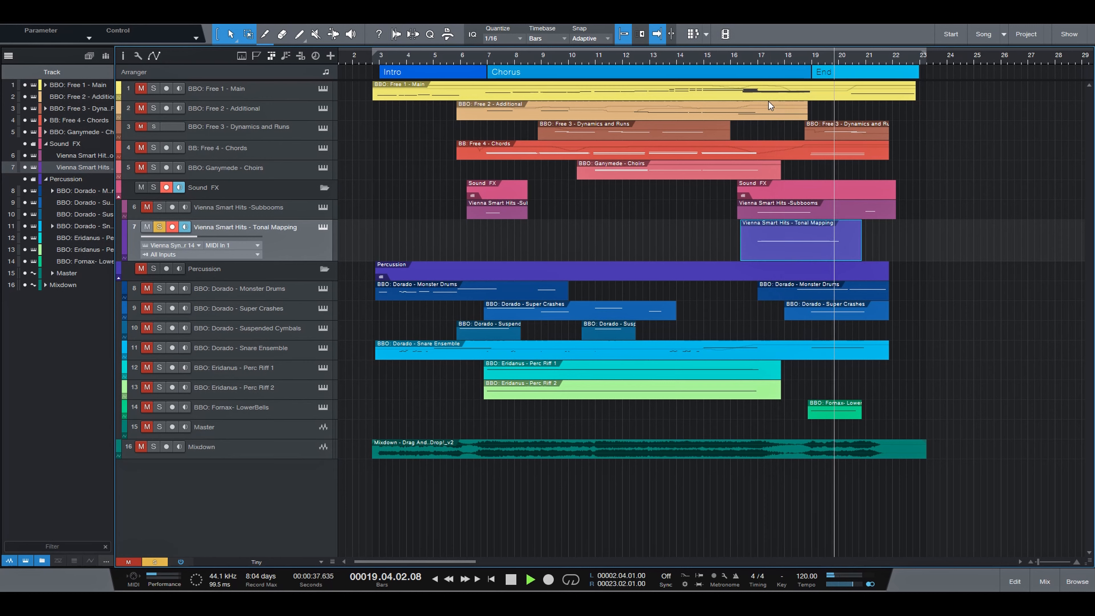
key("space")
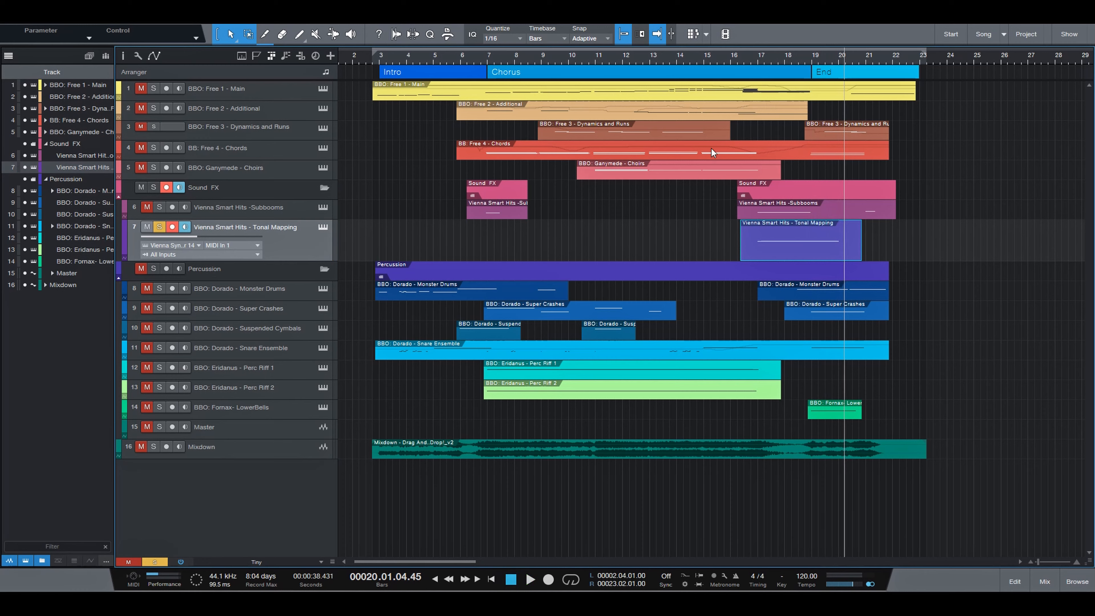
- Add a stereo audio track named FX reverse below the Vienna Smart Hits - Tonal Mapping track
right_click(315, 238)
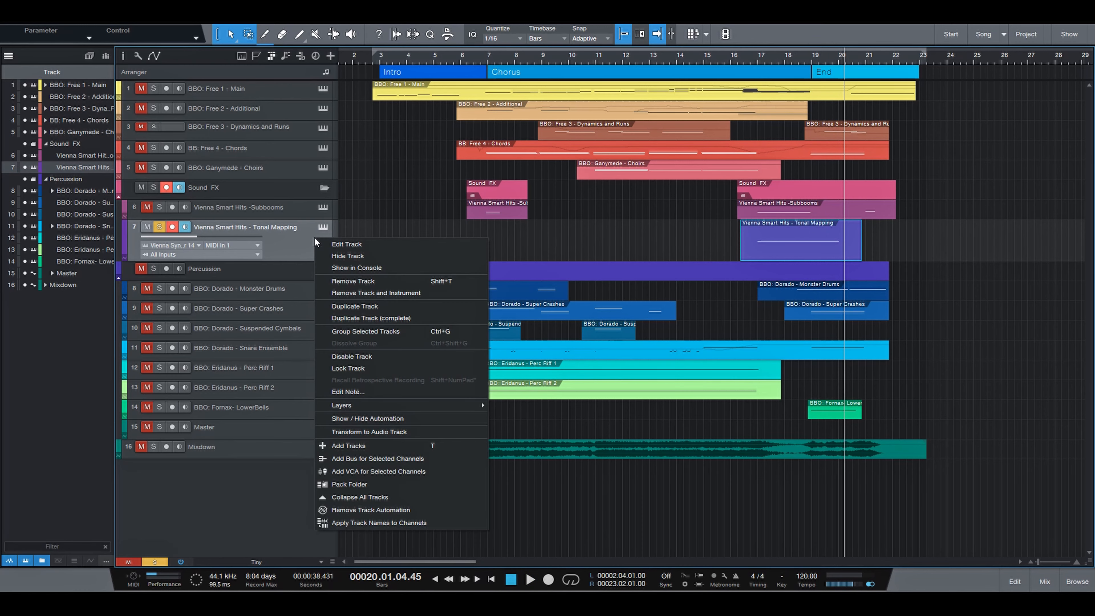
key("Escape")
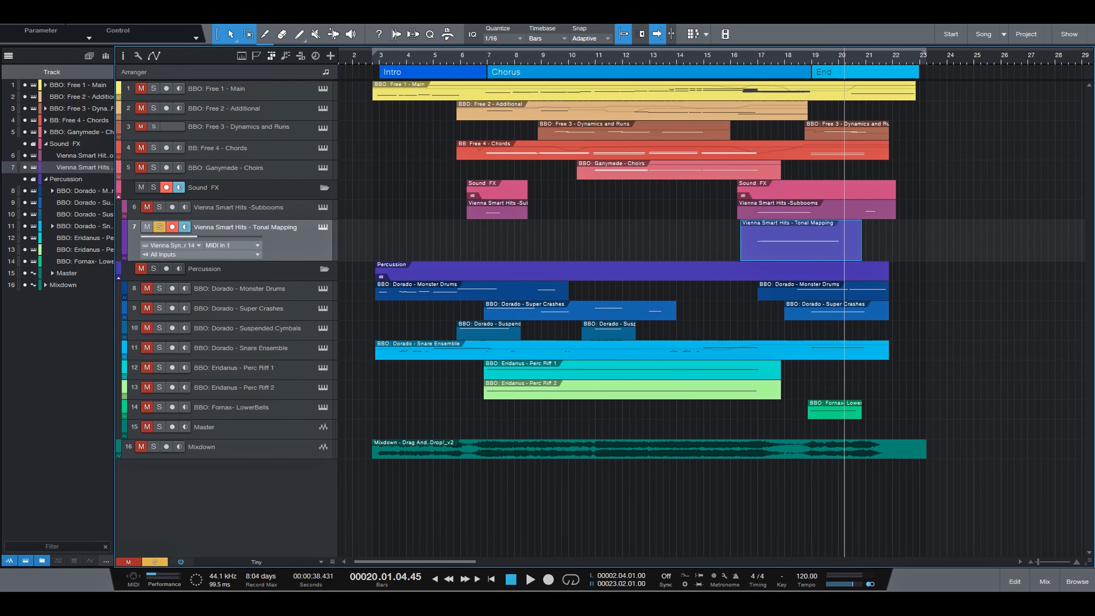
left_click(9, 55)
left_click(130, 29)
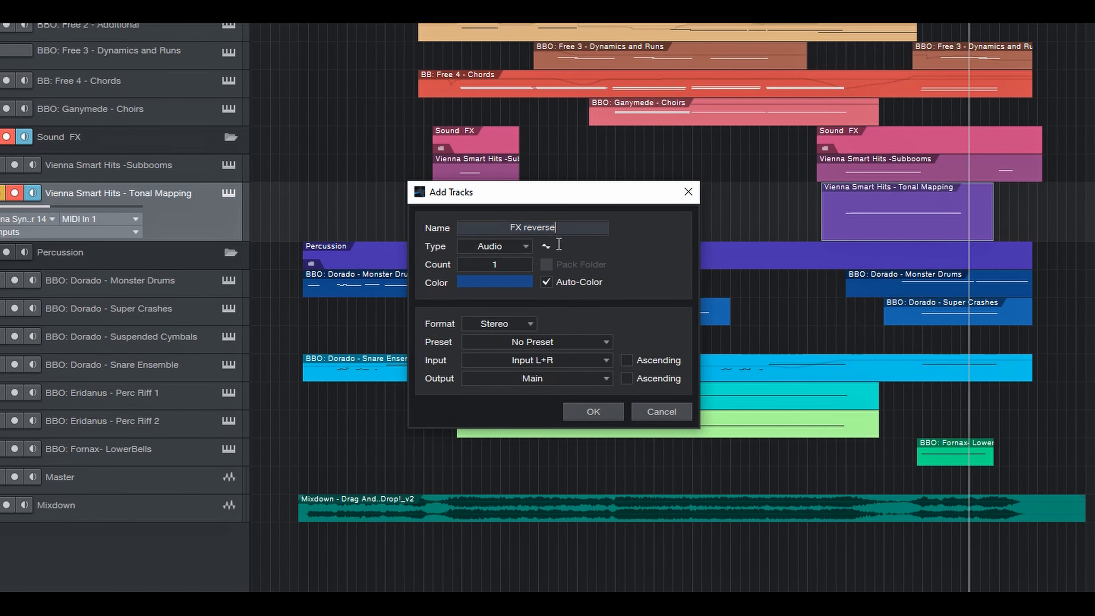
left_click(592, 410)
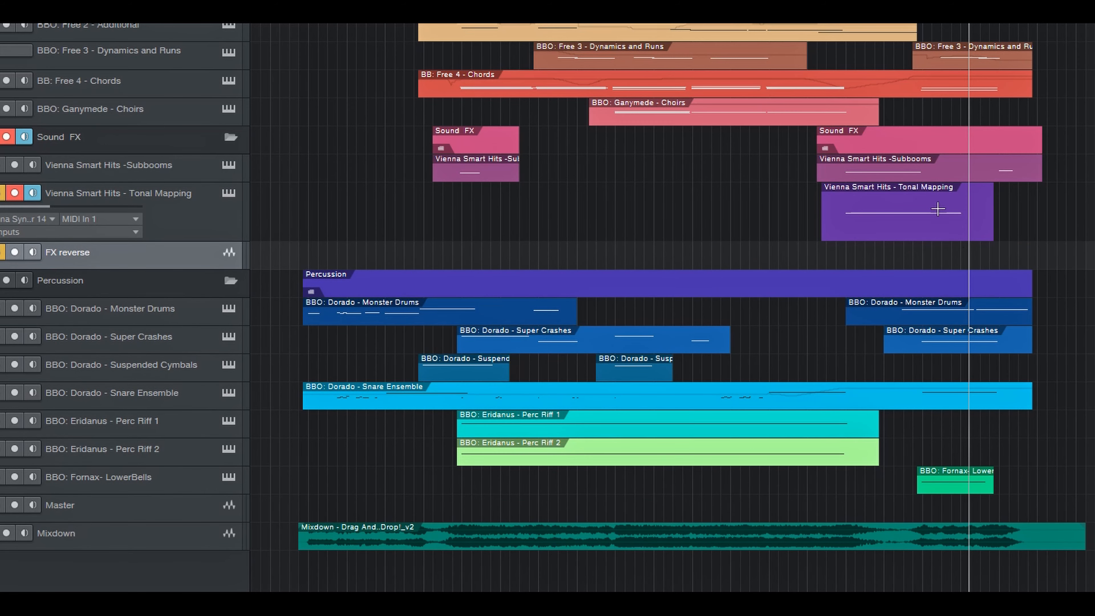
- Render the Tonal Mapping part as audio by copying it onto the FX reverse track at the same position
left_click(898, 239)
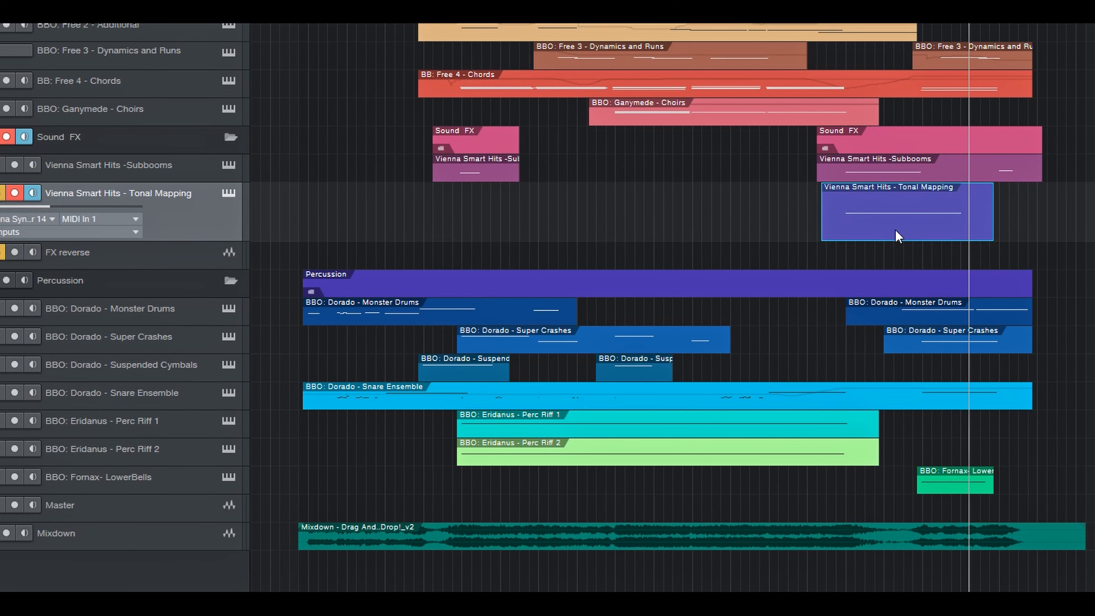
left_click_drag(894, 215, 894, 253)
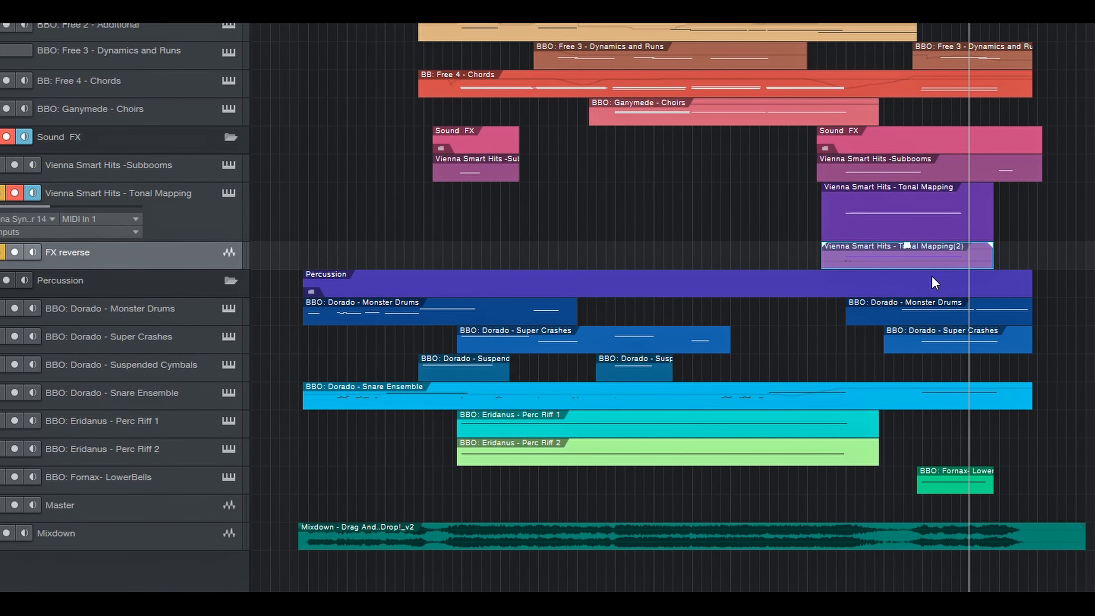
- Enlarge the FX reverse track and reverse its rendered Tonal Mapping audio event
left_click_drag(227, 269, 227, 386)
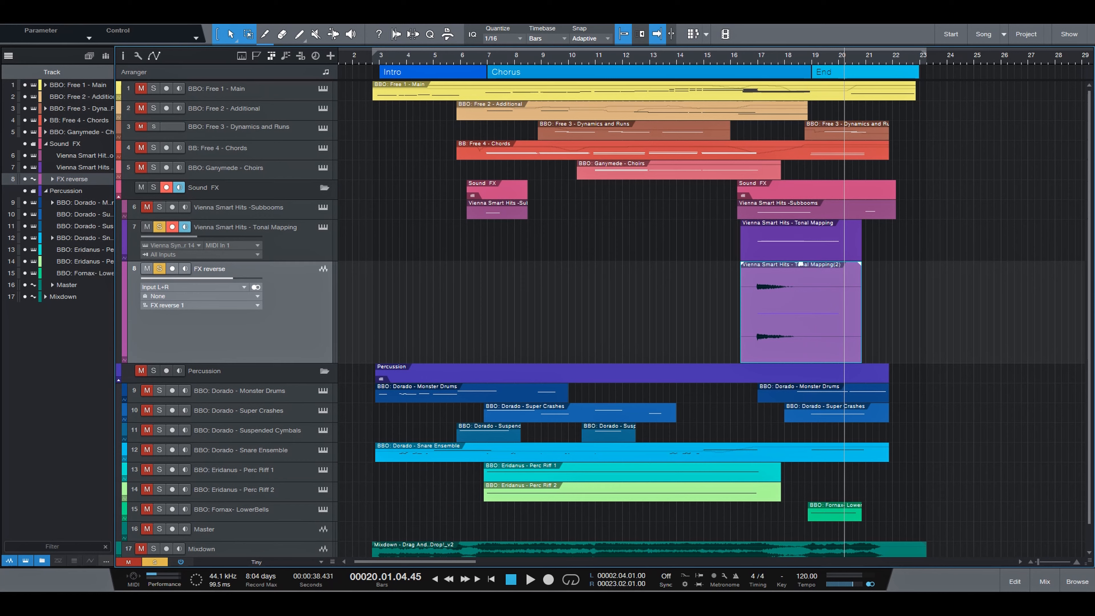
left_click(113, 19)
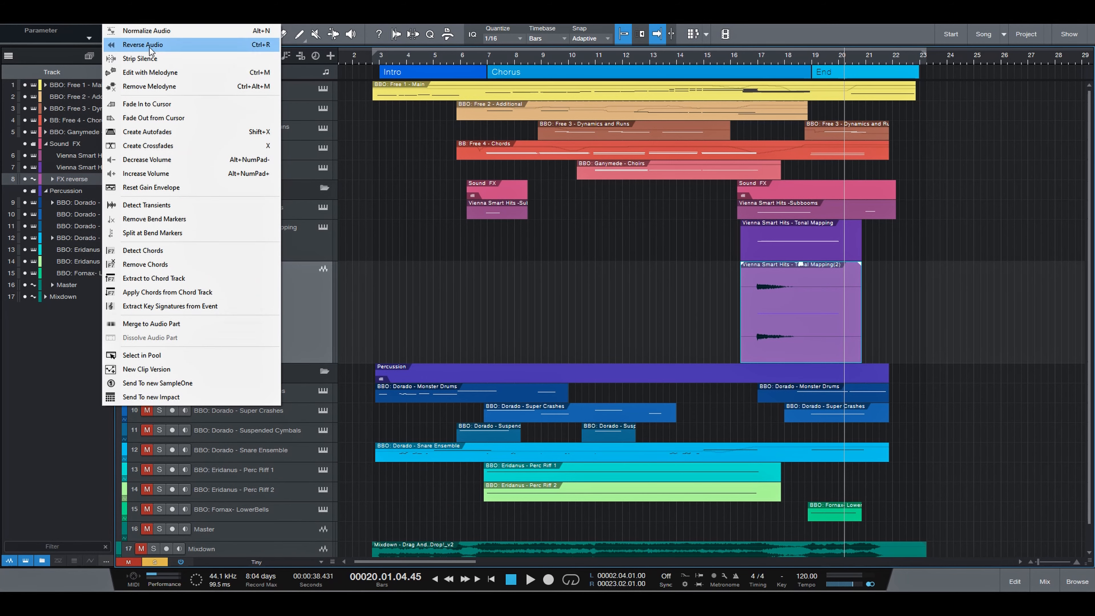
left_click(264, 45)
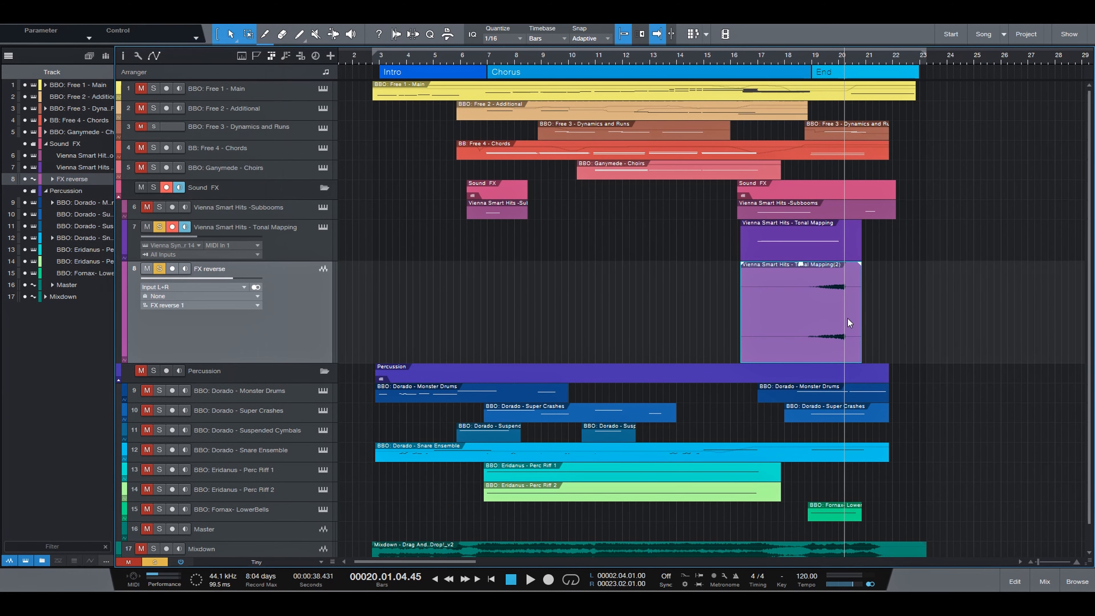
- Move the reversed Tonal Mapping event earlier so that its swell ends at about bar 19
left_click_drag(844, 321, 799, 326)
left_click_drag(797, 64, 795, 88)
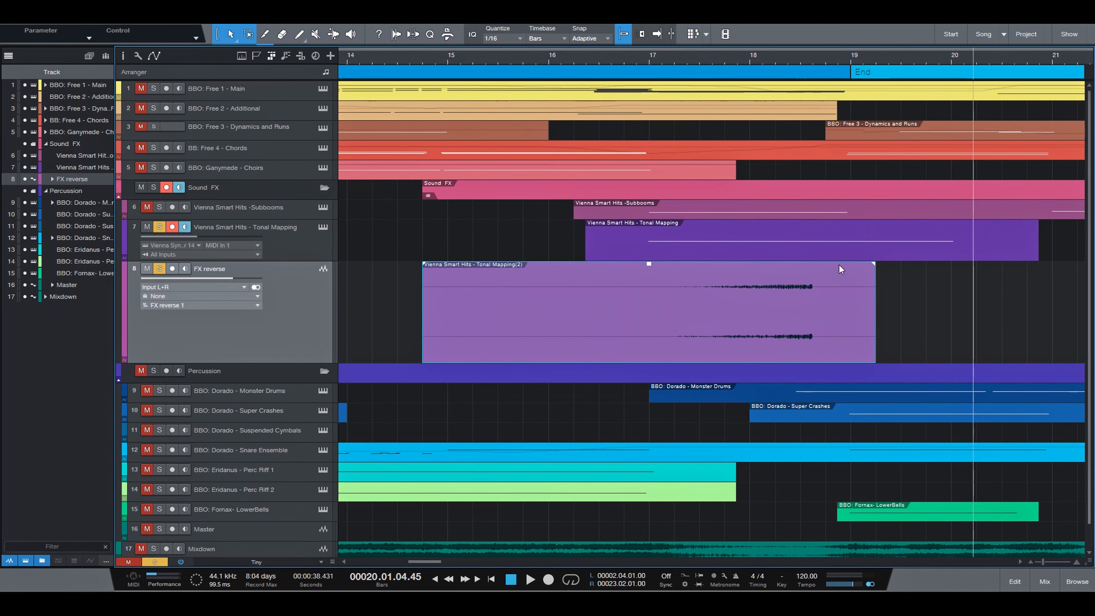
left_click_drag(783, 340, 826, 340)
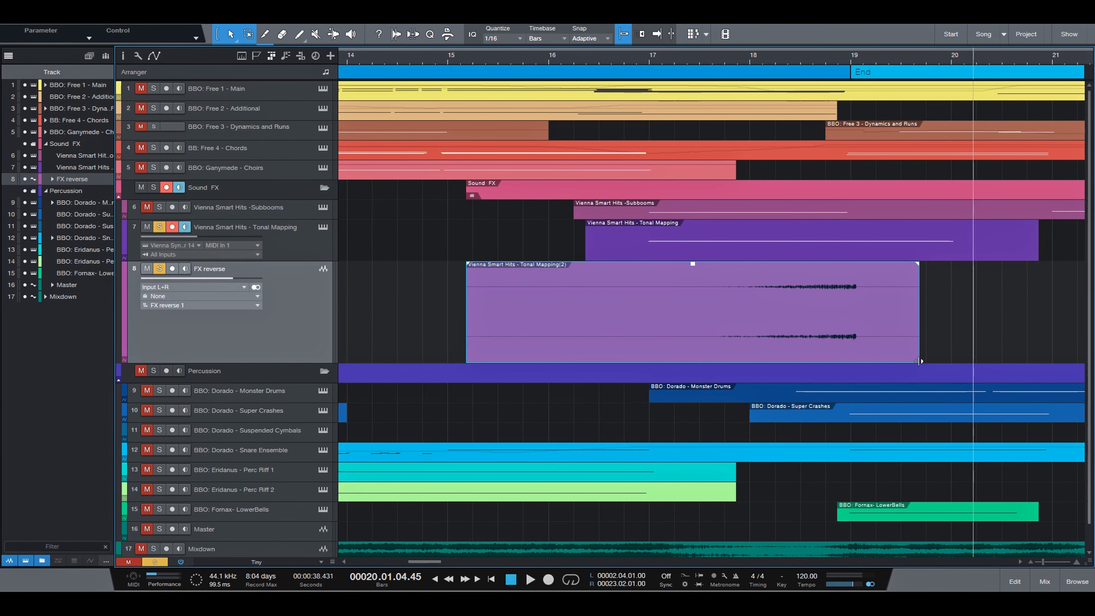
- Trim the reversed event to about bars 17 to 19, with a 170 ms fade-out and a fade-in of about 1.3 bars
left_click_drag(917, 360, 855, 351)
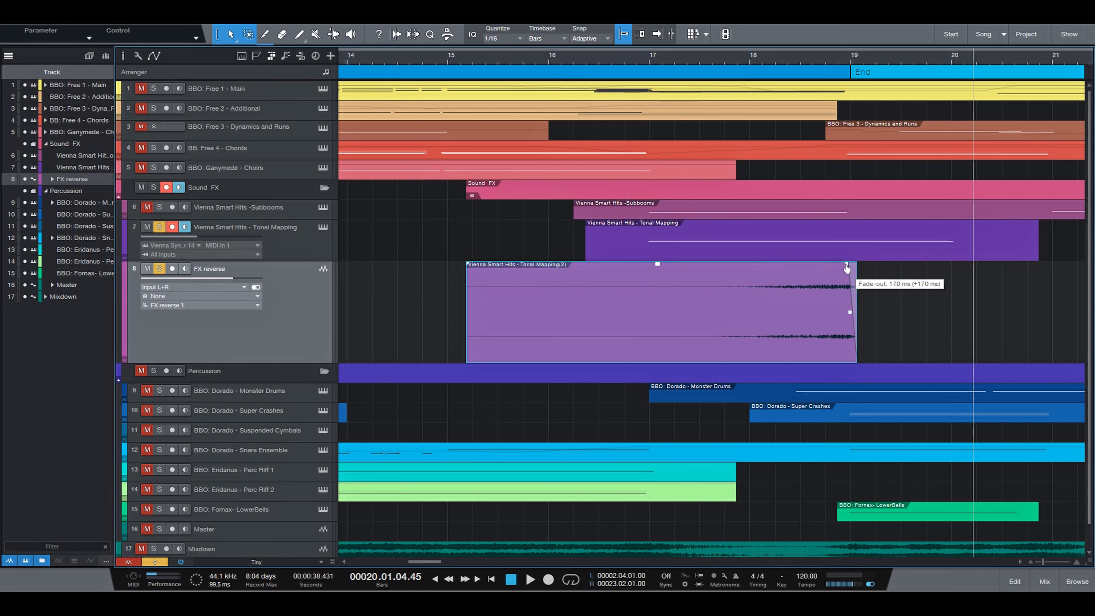
left_click_drag(467, 316, 655, 317)
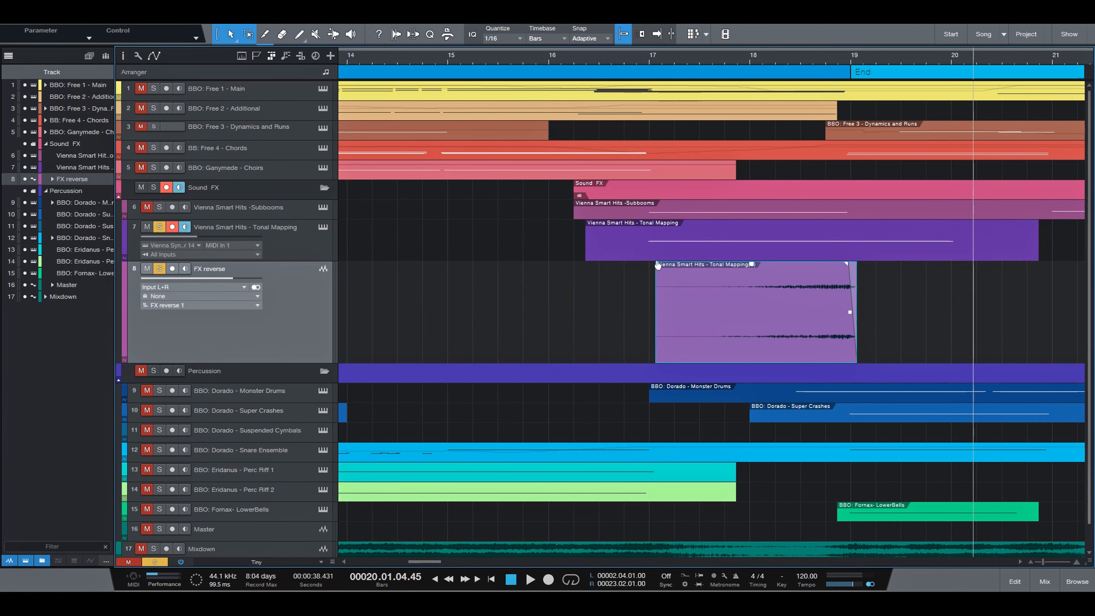
left_click_drag(662, 266, 783, 291)
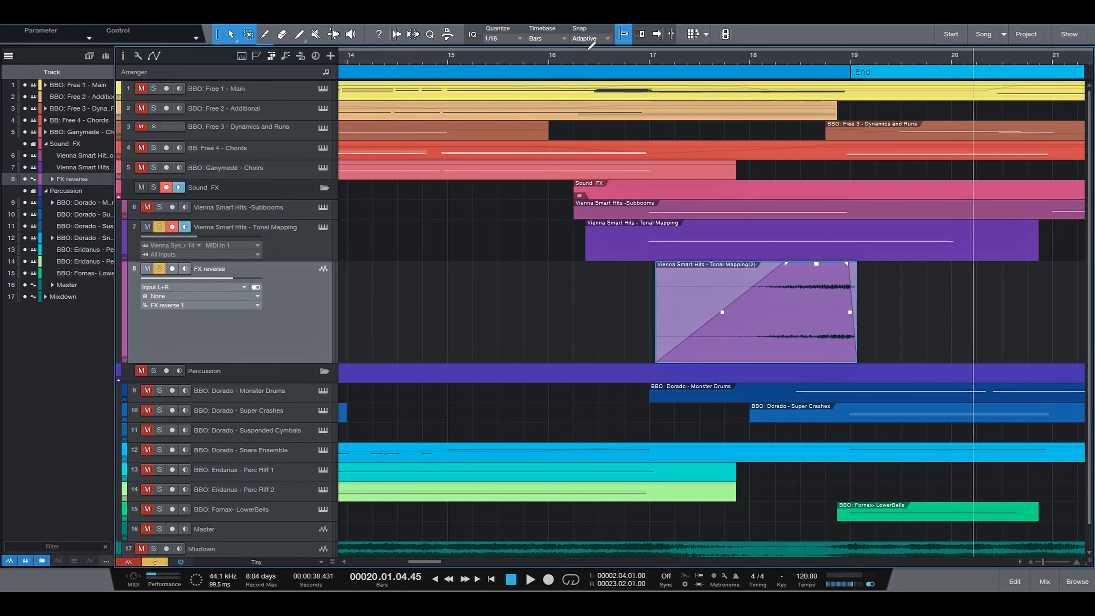
- Play the soloed Tonal Mapping and FX reverse tracks together from bar 16.2 through the end of the reversed swell
left_click(587, 60)
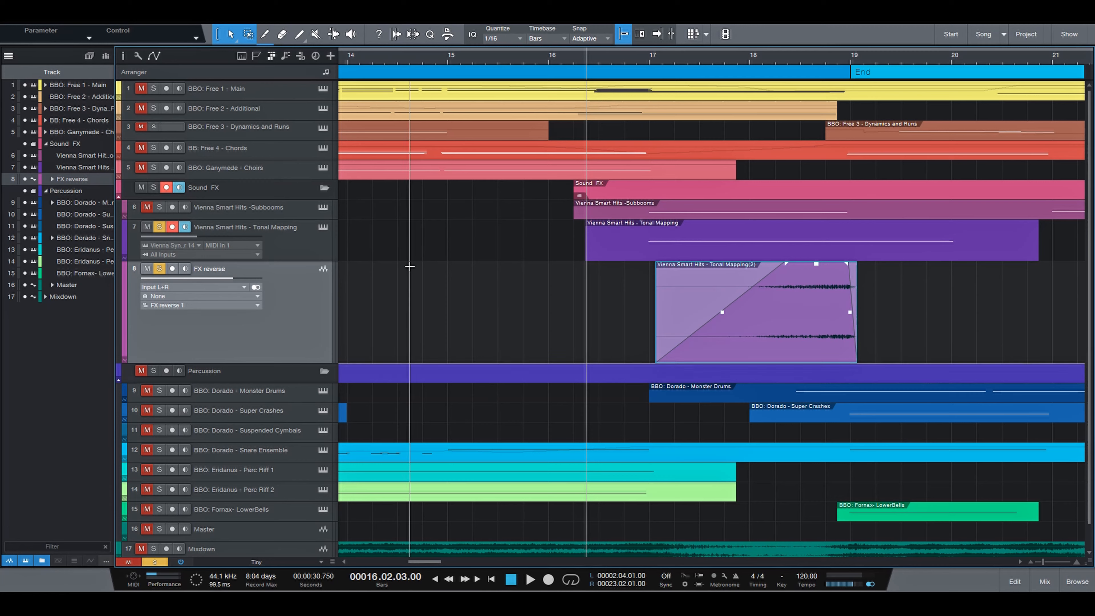
key("space")
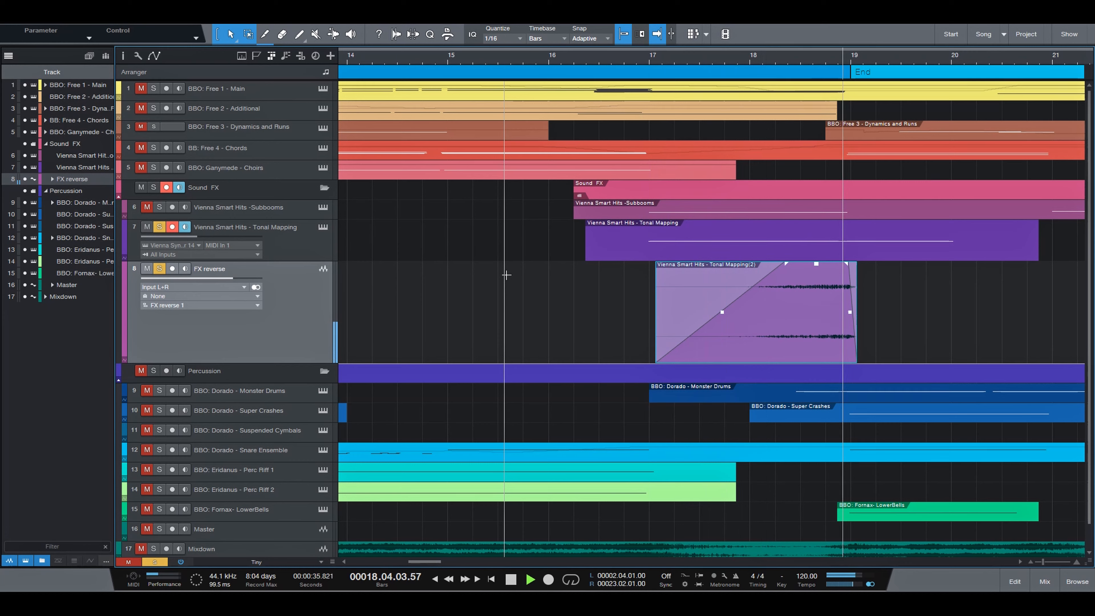
key("space")
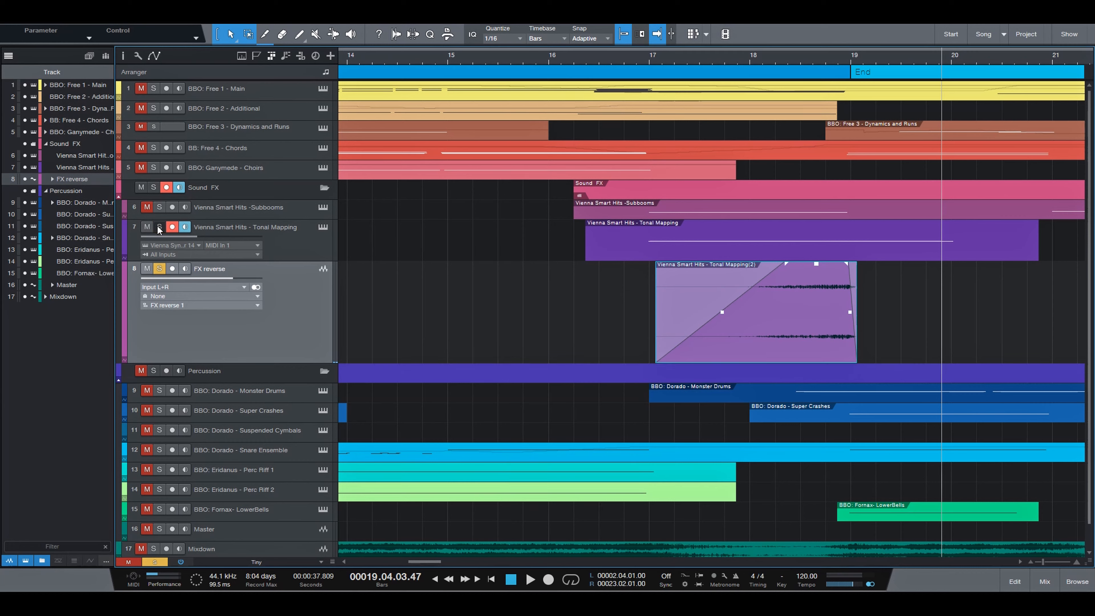
- Unsolo the Tonal Mapping and FX reverse tracks and play the full arrangement from bar 16.4 to its end
left_click(160, 270)
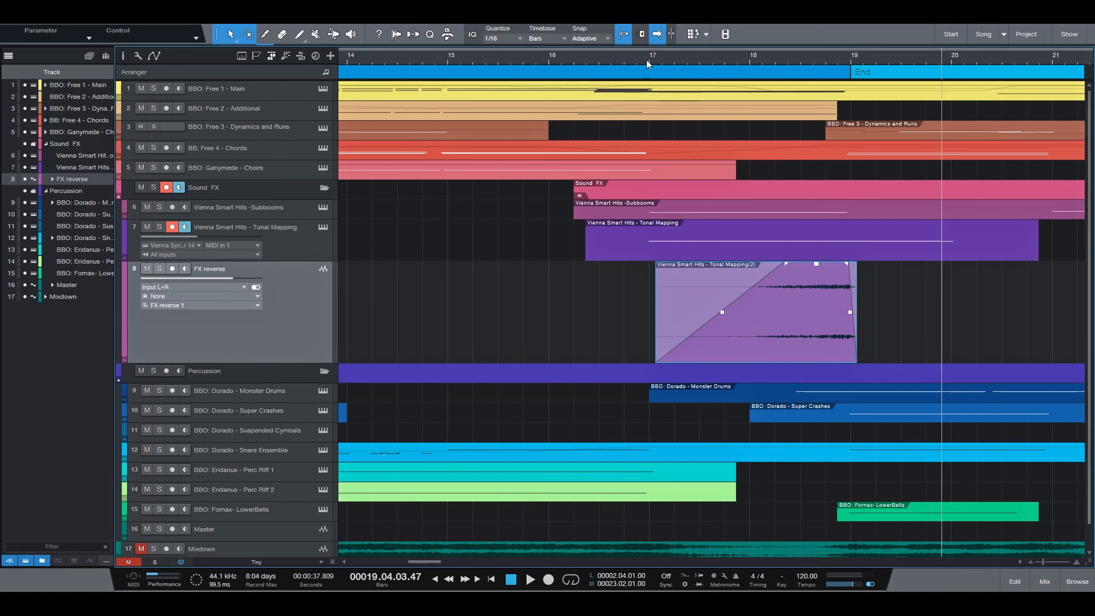
left_click_drag(647, 57, 643, 59)
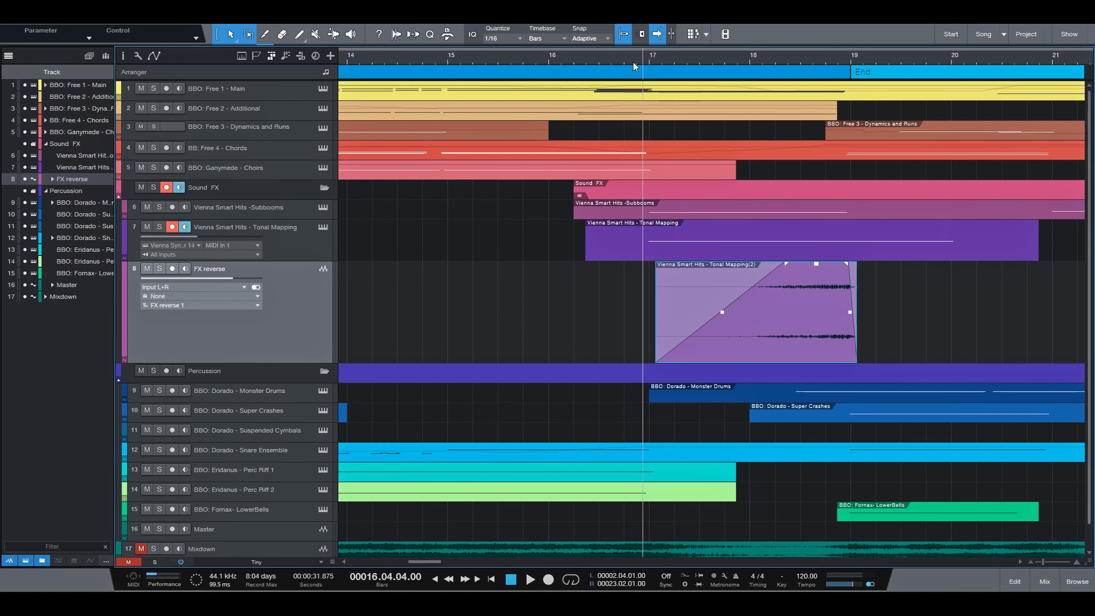
key("space")
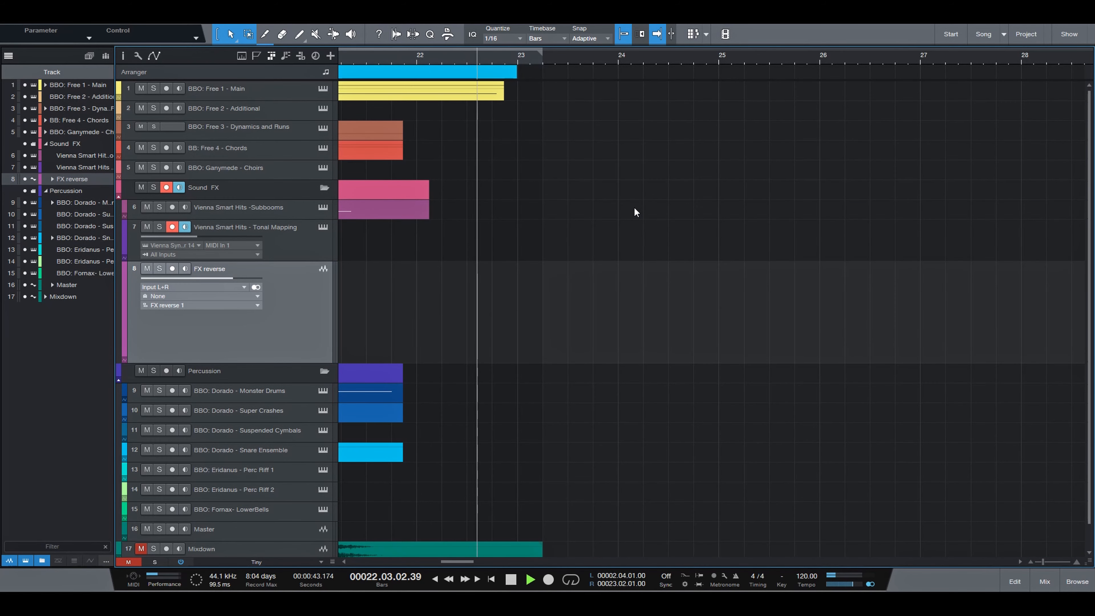
key("space")
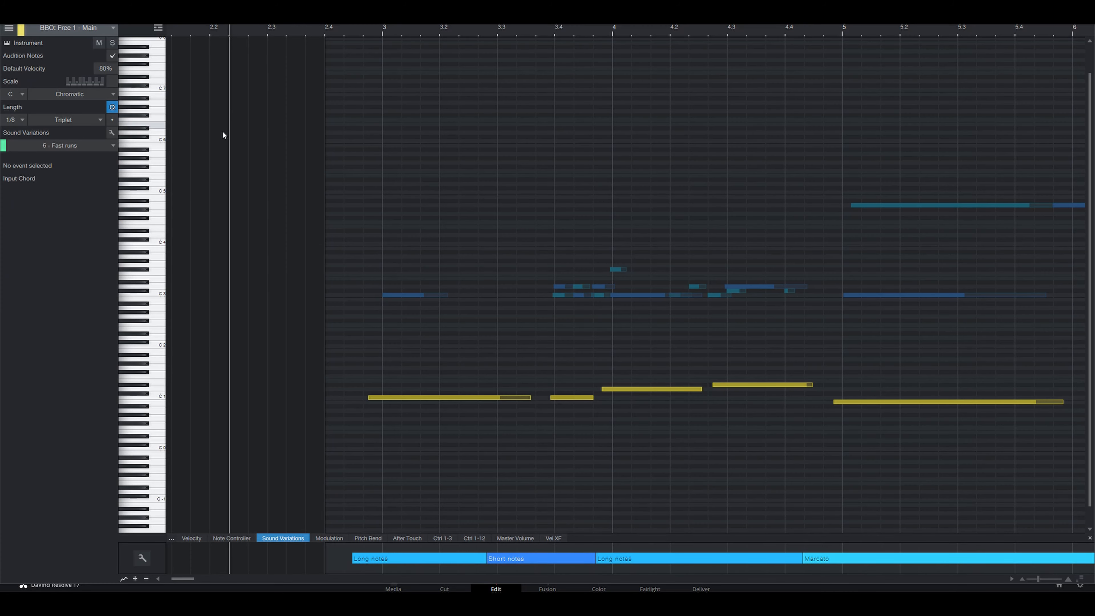
- Play the BBO: Free 1 - Main part in the note editor from just after 2.2
key("space")
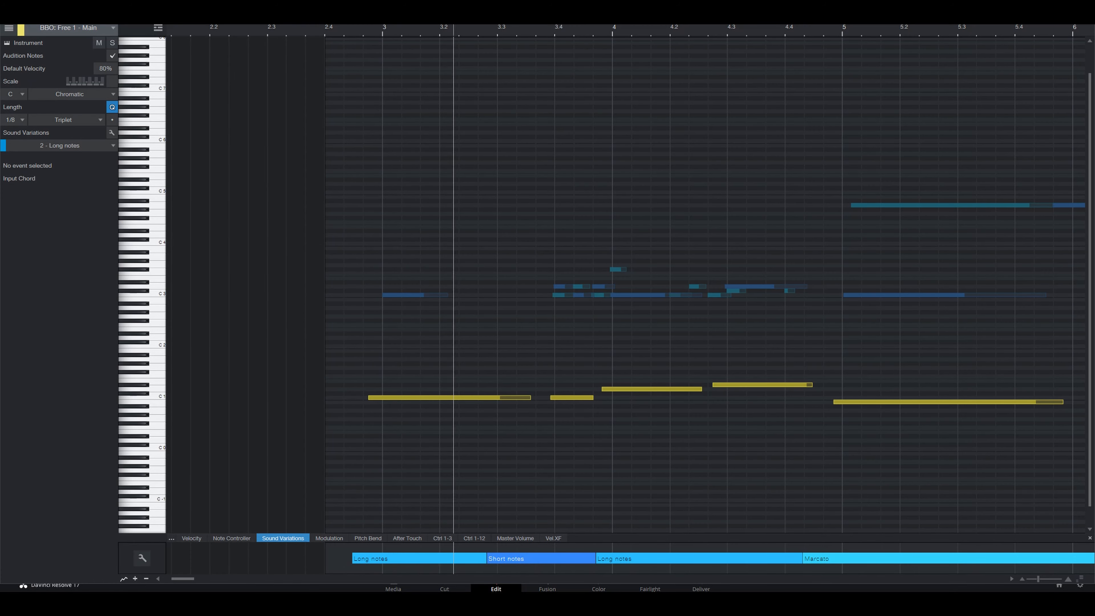